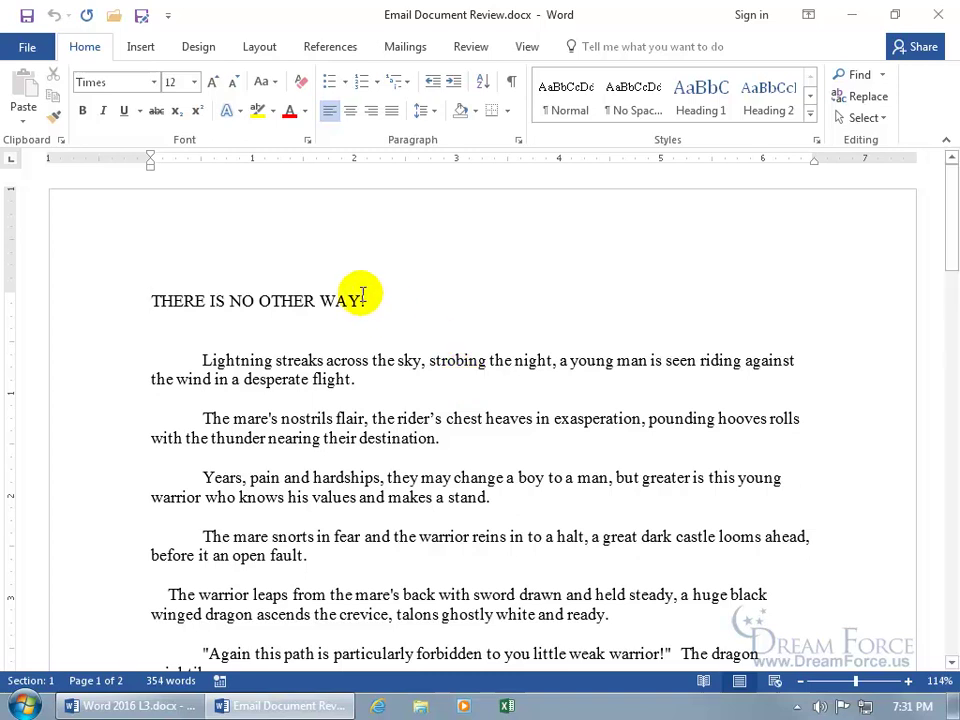
Step: Add the Send for Review command from All Commands to the Quick Access Toolbar
right_click(116, 20)
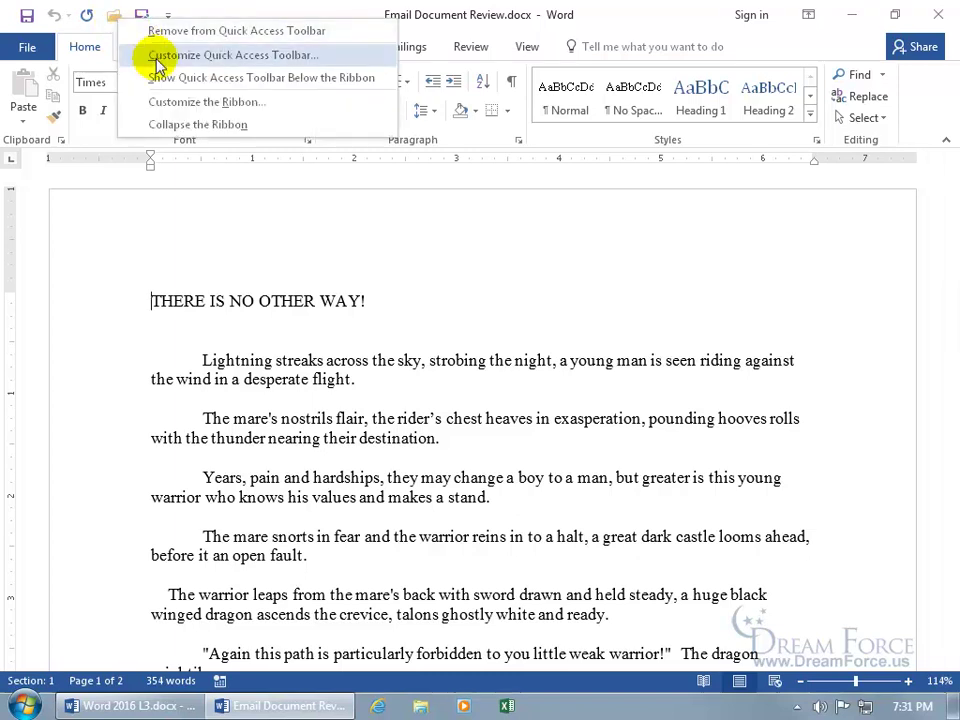
click(237, 60)
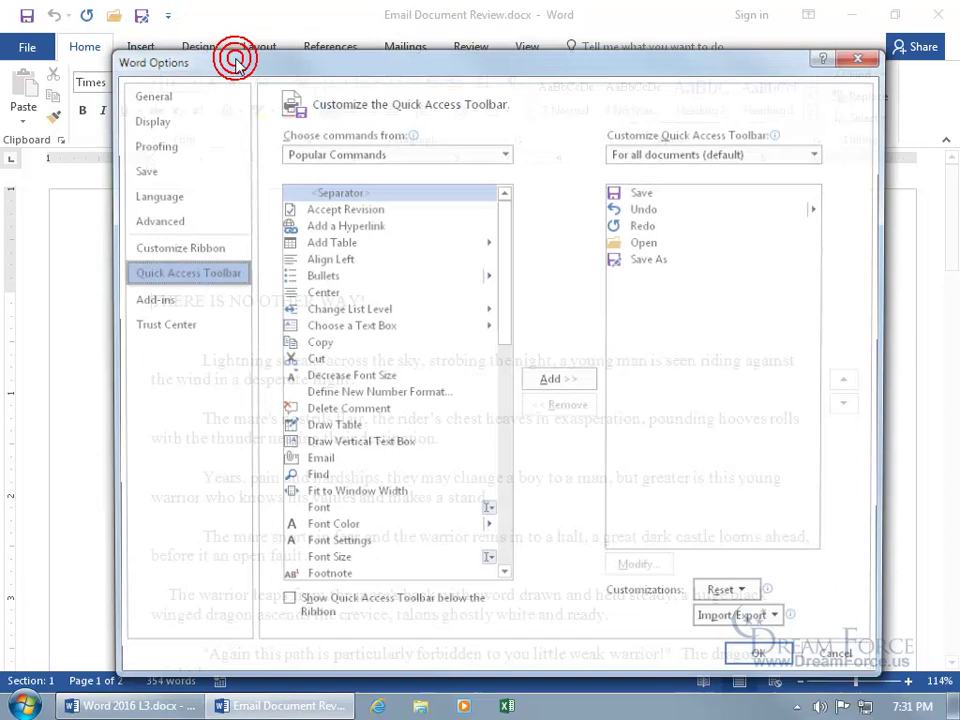
click(470, 152)
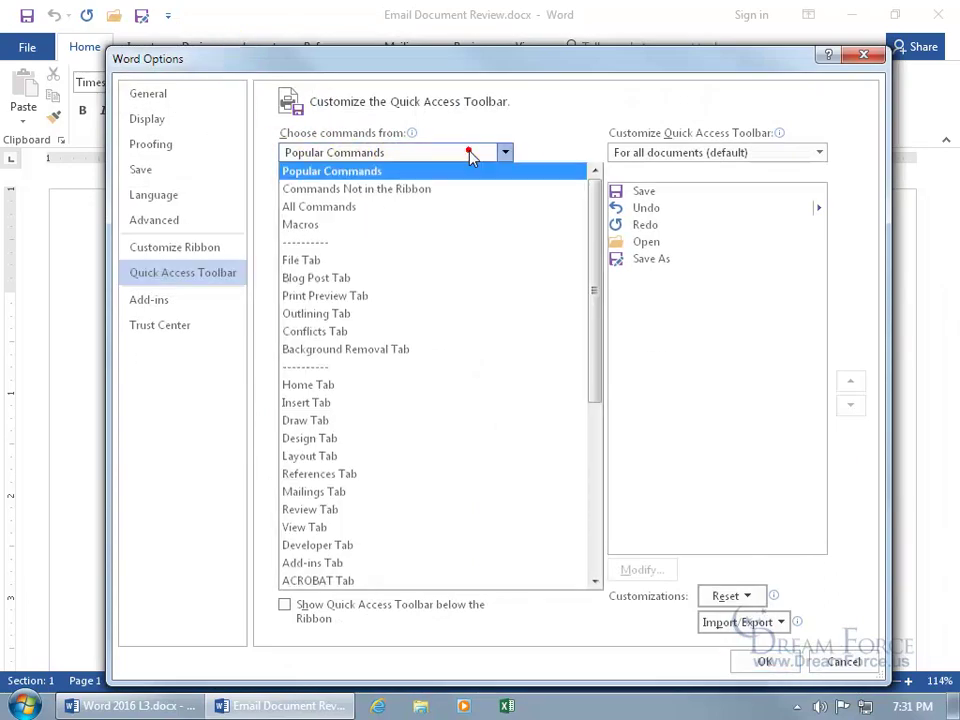
click(418, 212)
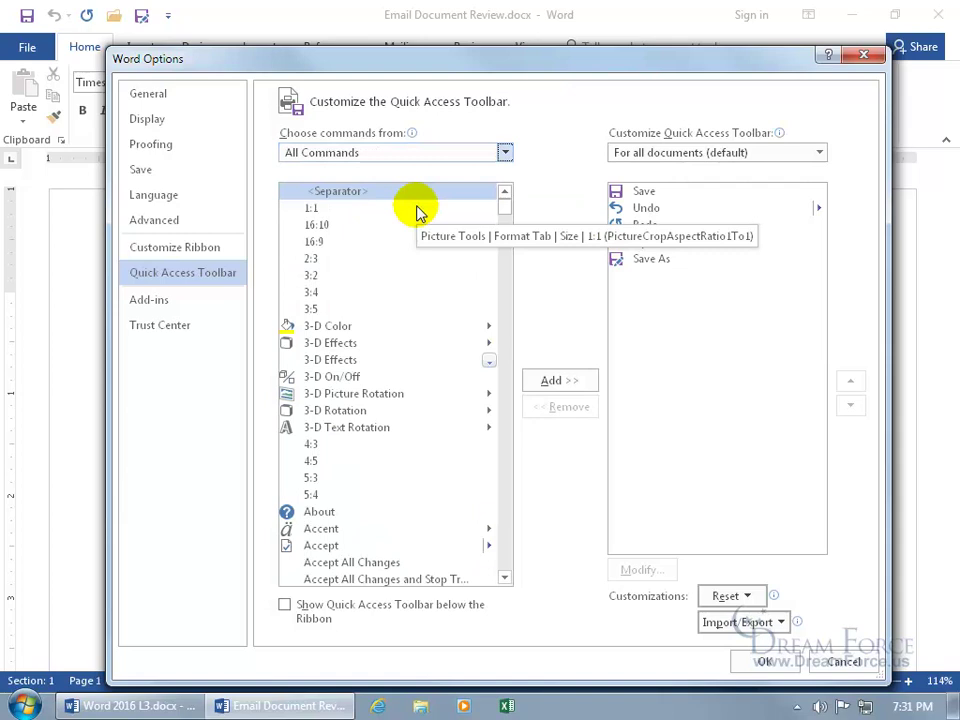
click(505, 216)
drag(505, 216, 505, 493)
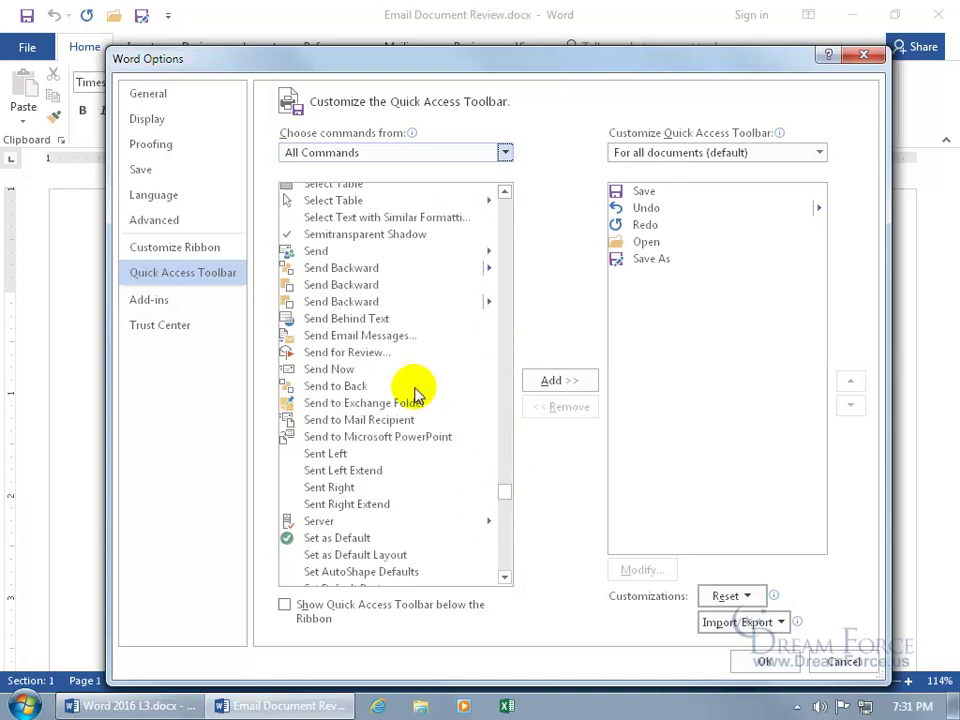
click(345, 355)
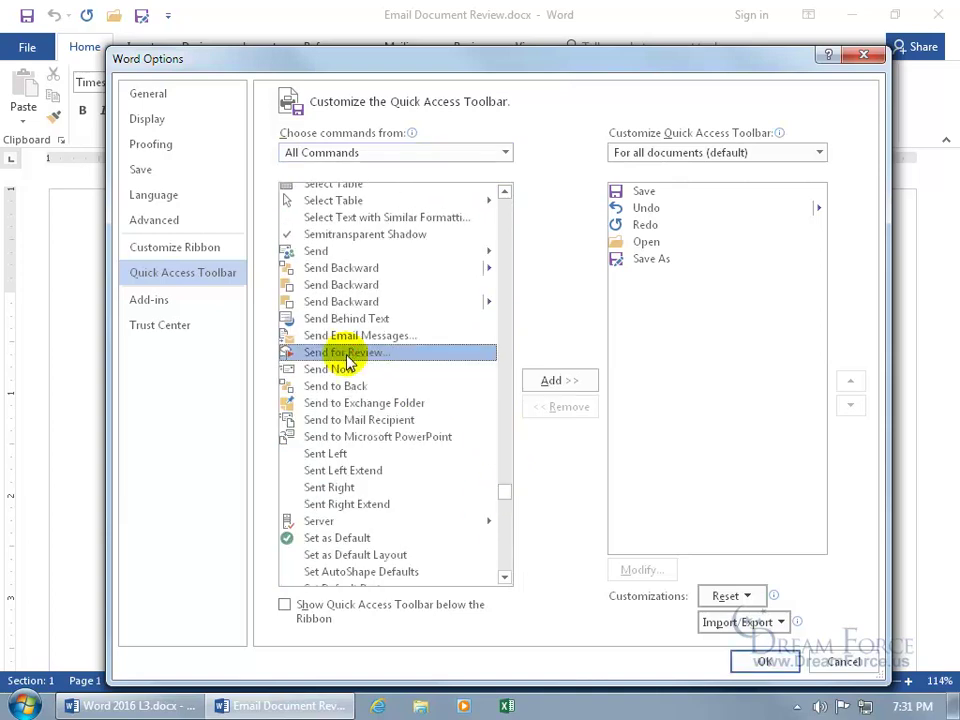
double_click(345, 355)
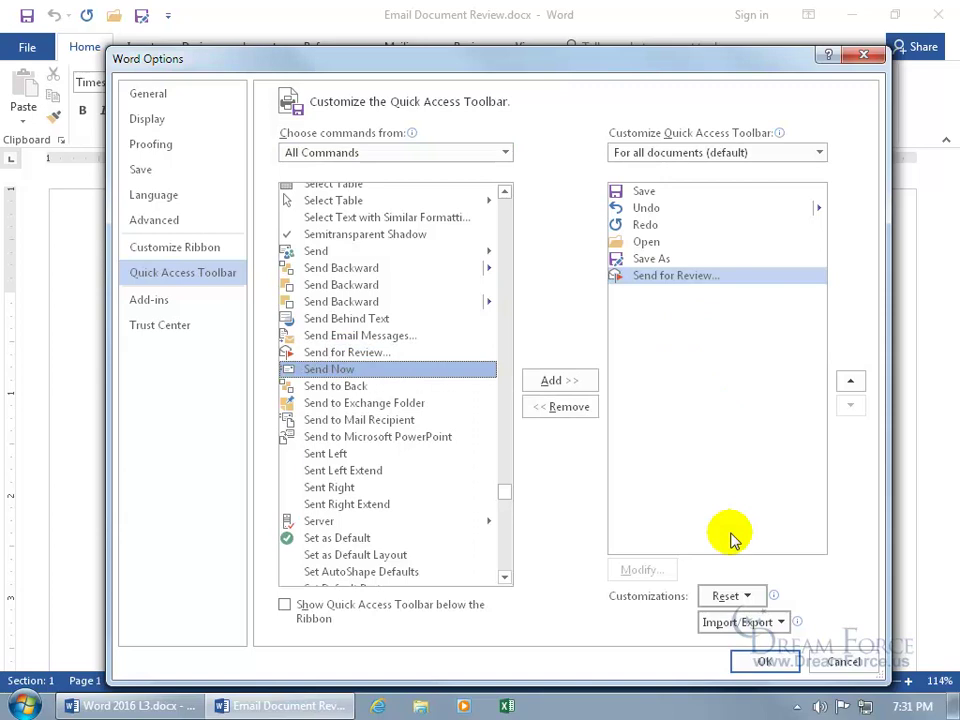
click(762, 661)
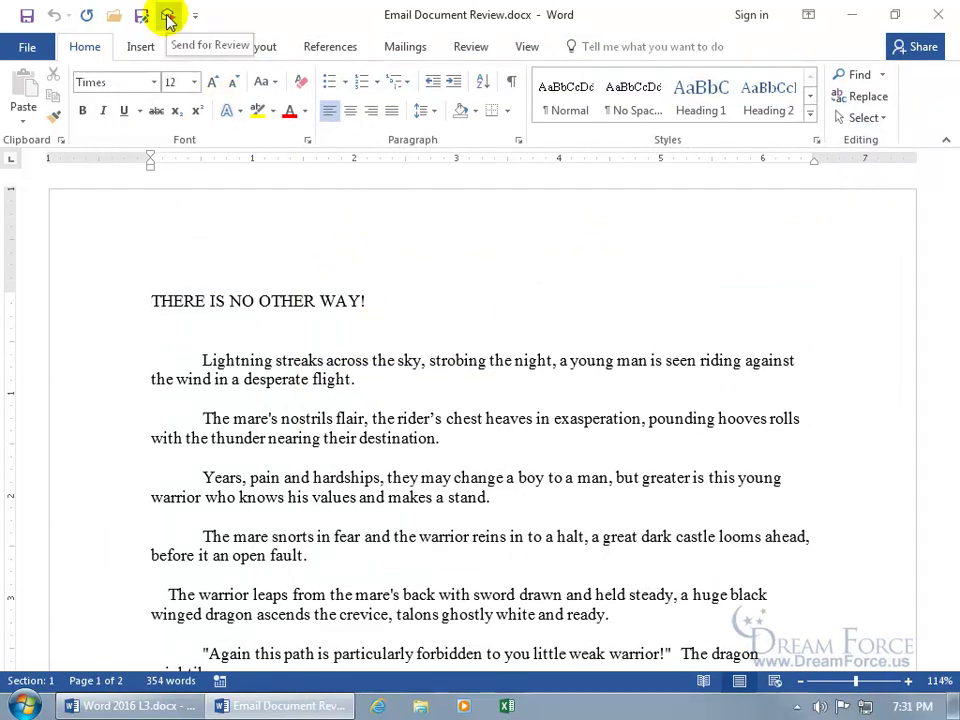
Step: Send Email Document Review.docx for review, entering the reviewer's e-mail address as the recipient and keeping the default subject and message
click(167, 17)
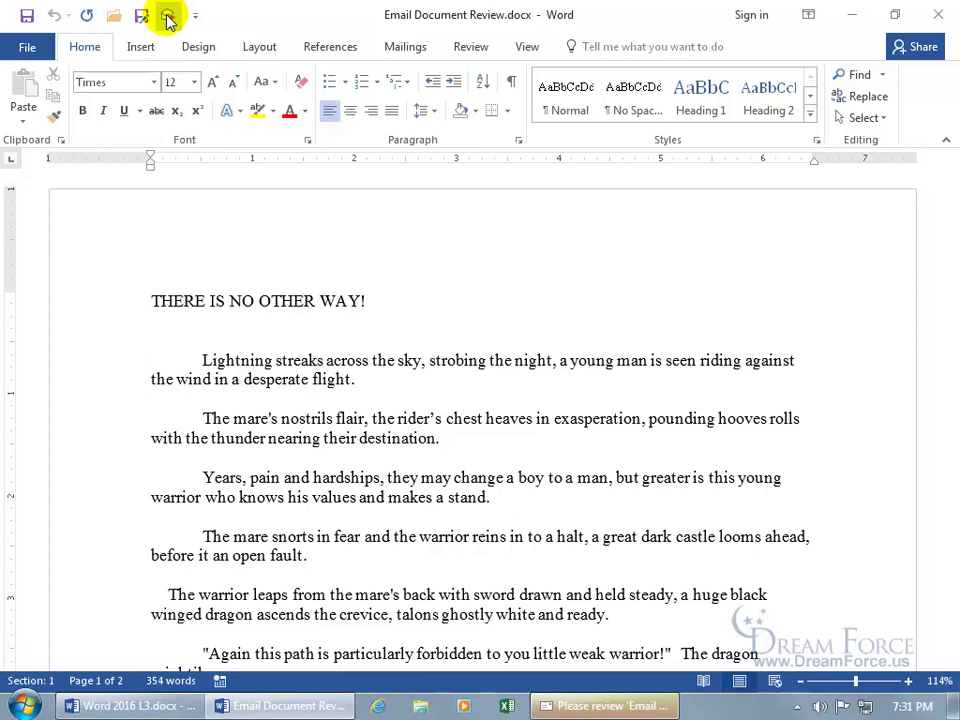
click(563, 706)
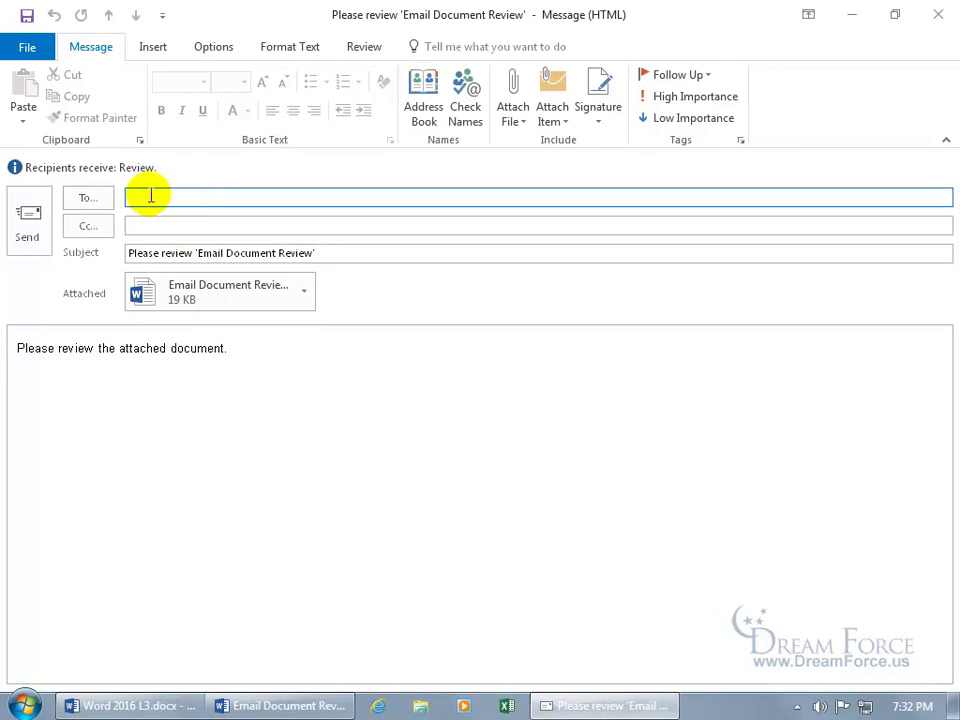
text(k)
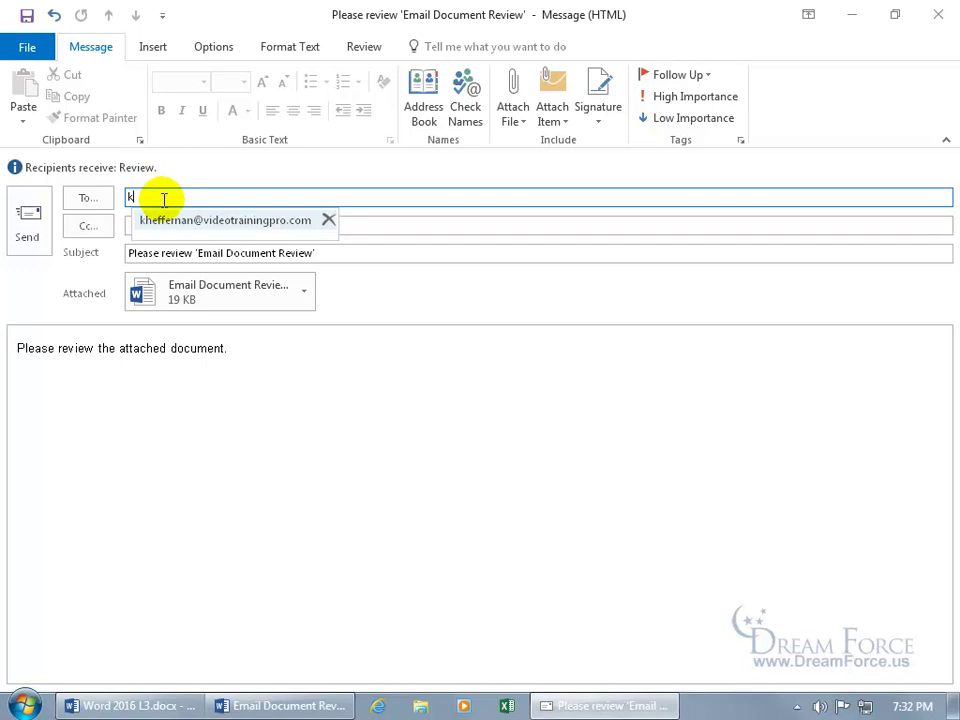
key(Return)
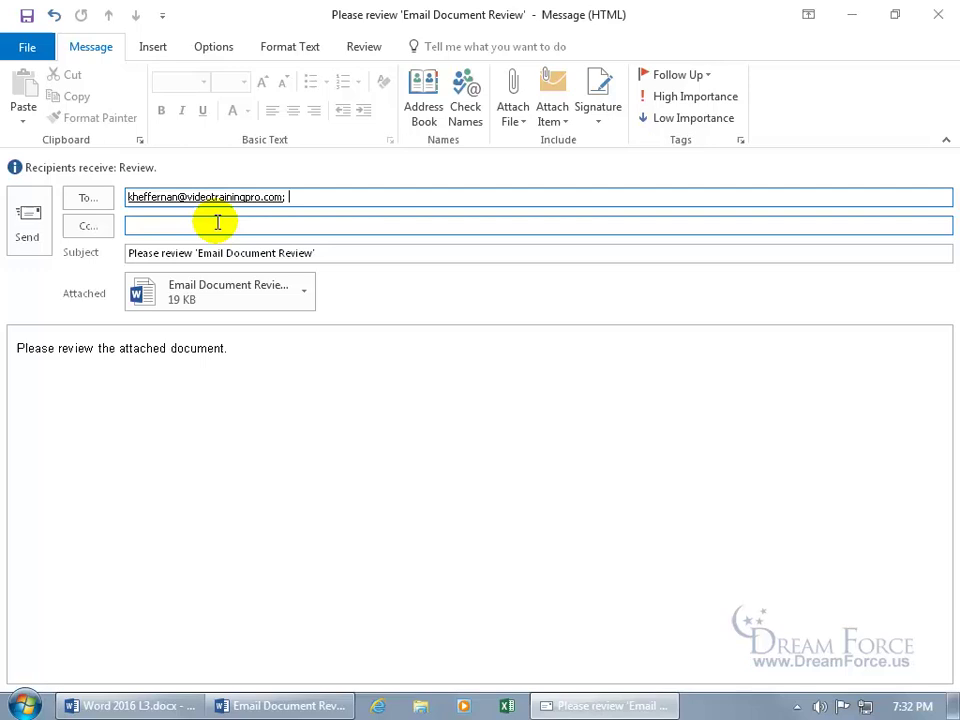
click(225, 258)
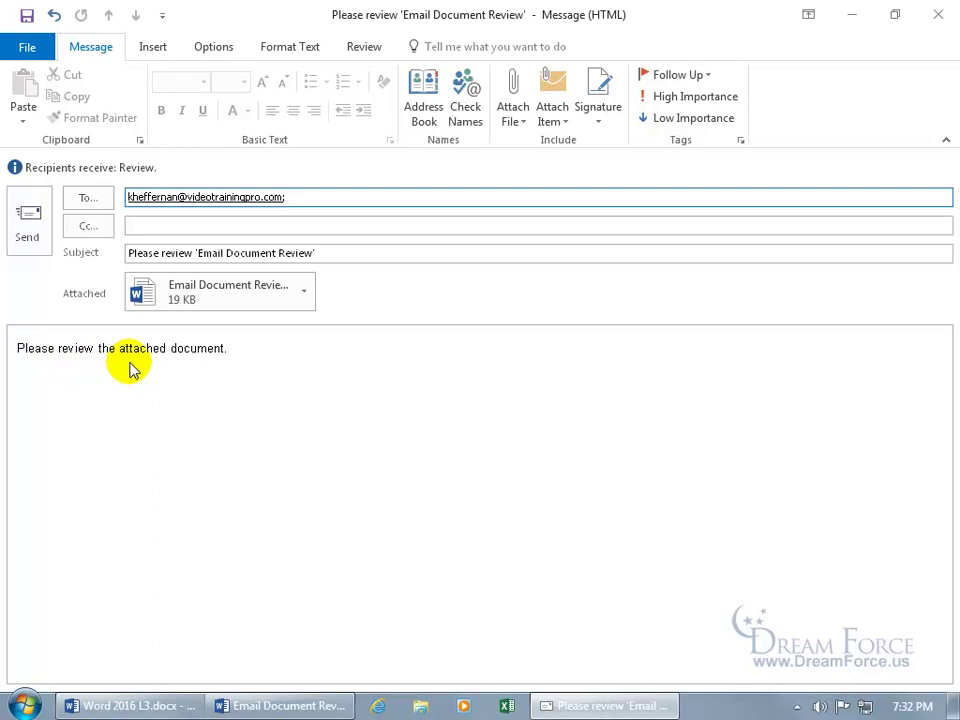
click(253, 355)
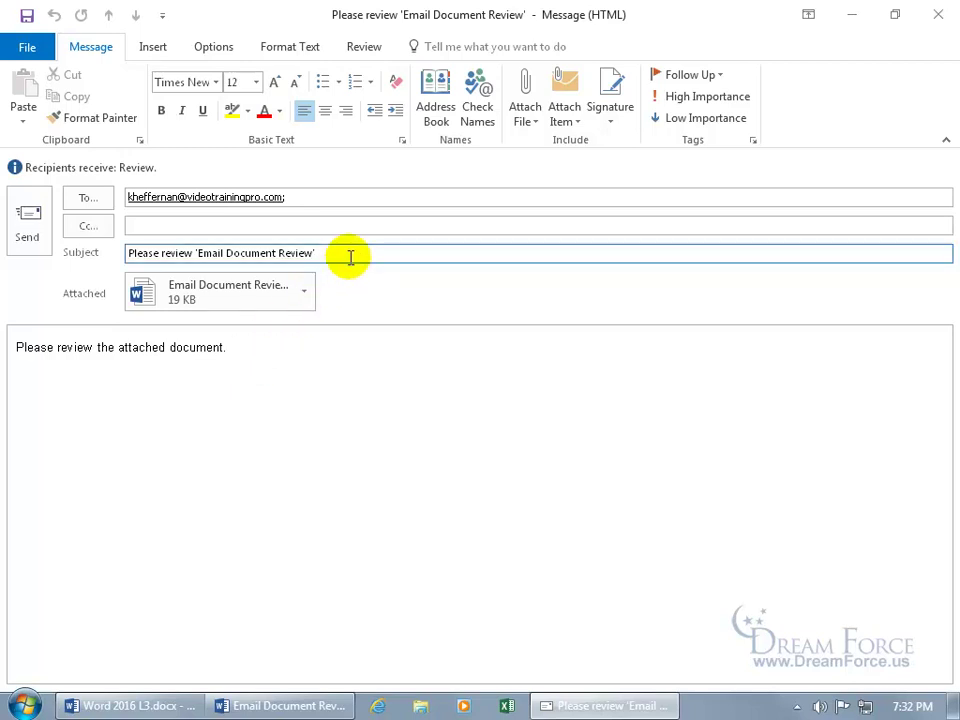
click(40, 238)
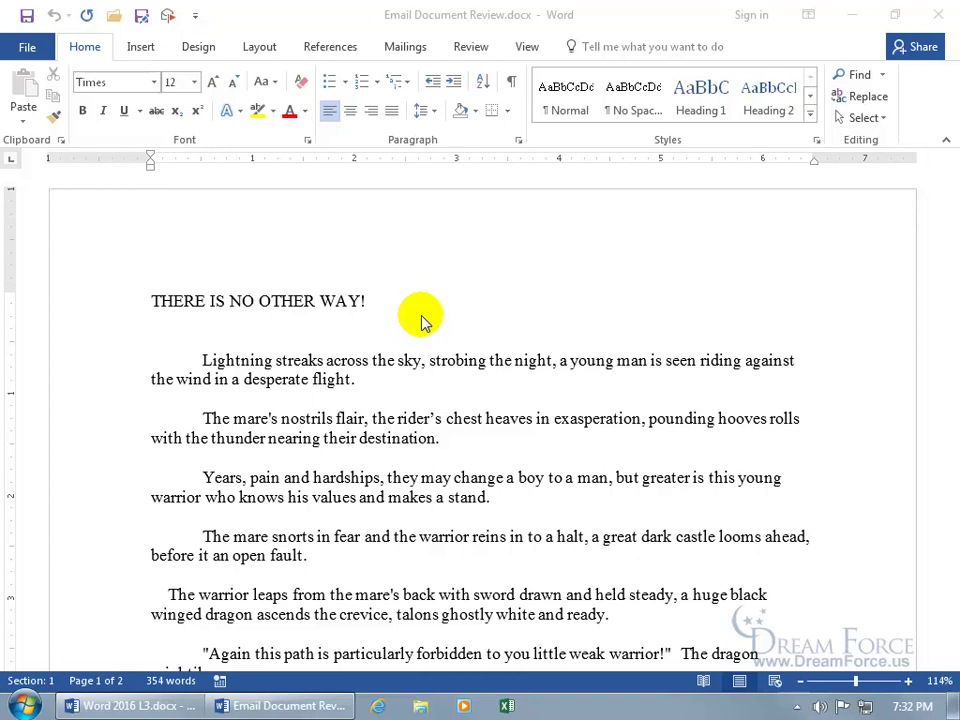
Step: Switch to Outlook 2016 and check the Outbox and Inbox folders for the review message
click(26, 706)
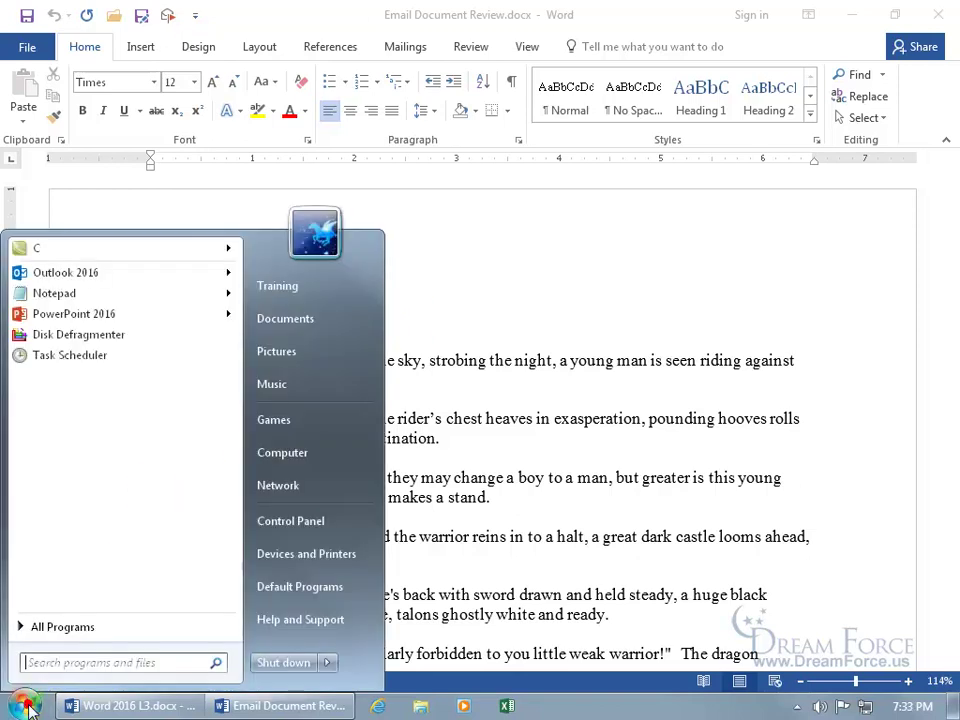
click(70, 276)
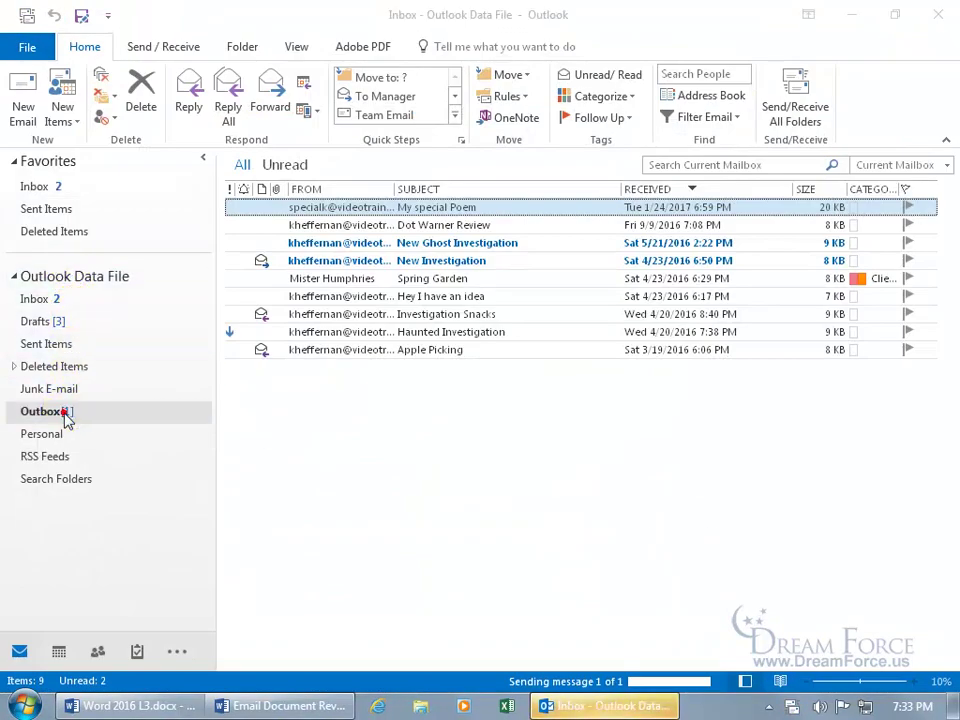
click(64, 416)
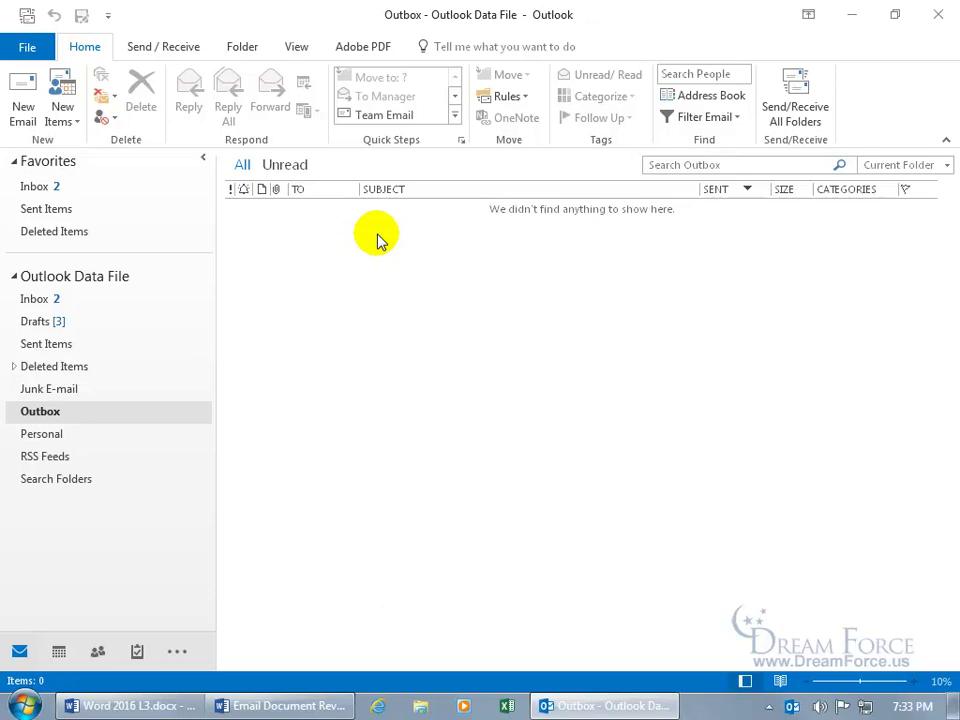
click(53, 188)
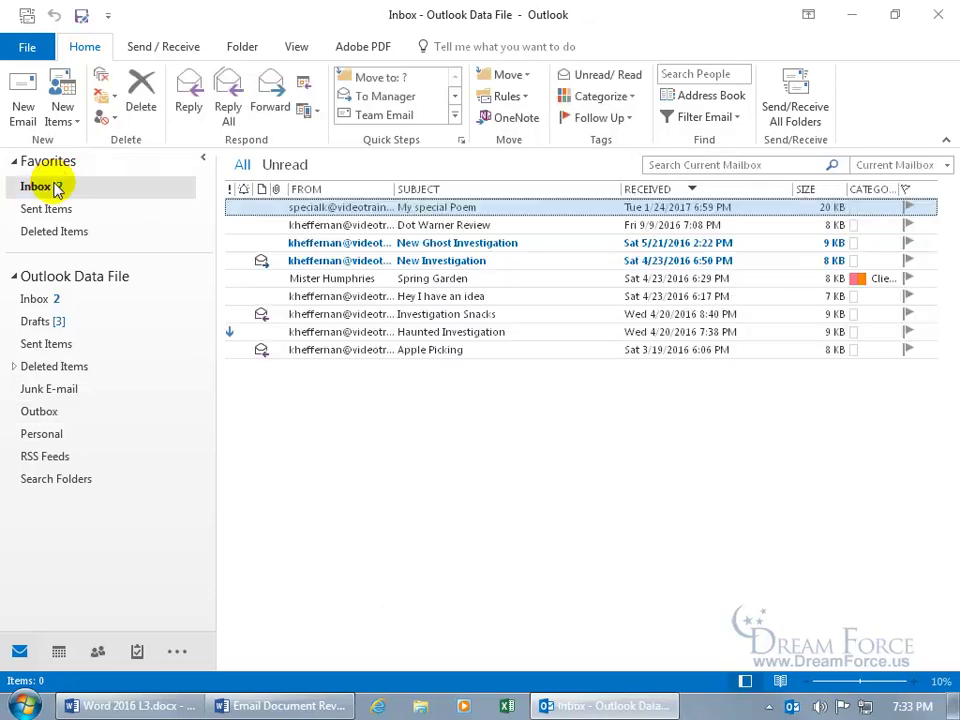
Step: Open the "My special Poem" message and start a reply with Email Document Review.docx from the Desktop attached
double_click(322, 212)
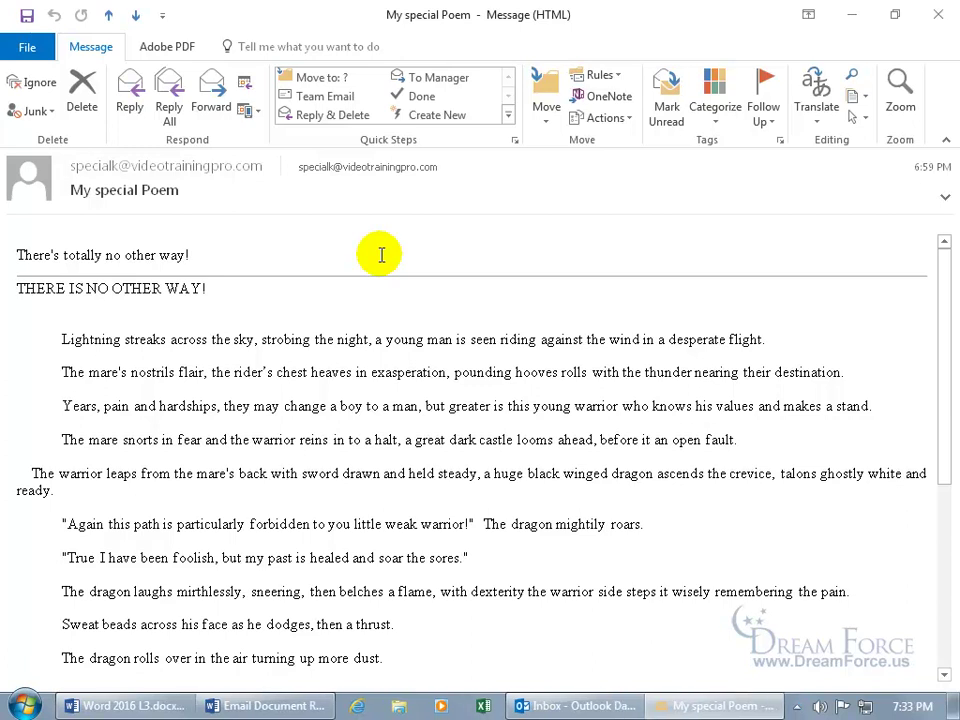
click(130, 90)
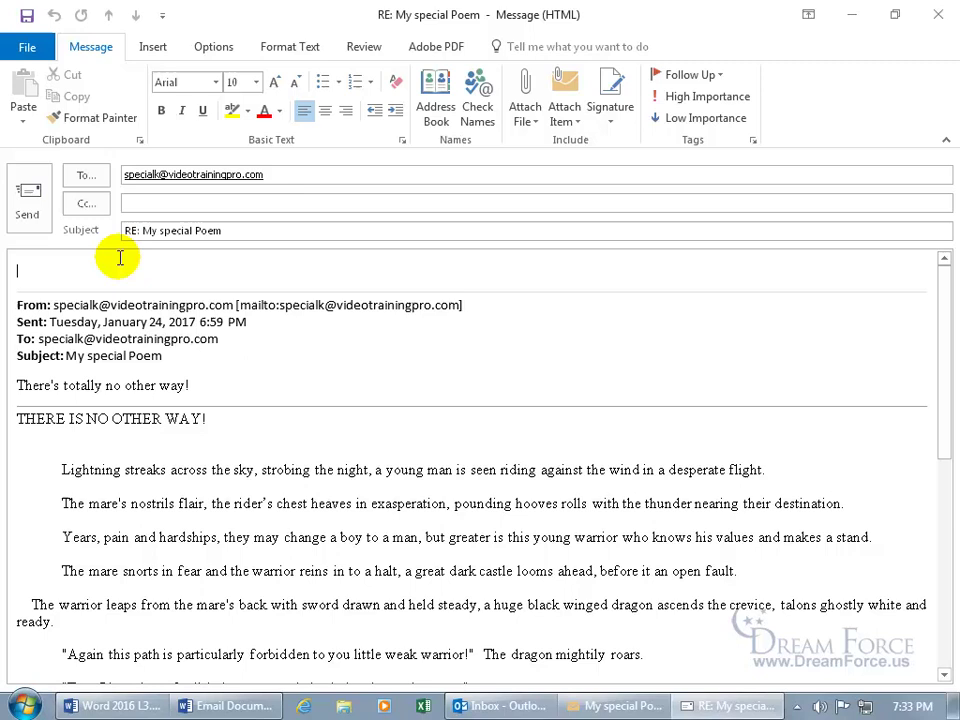
click(153, 47)
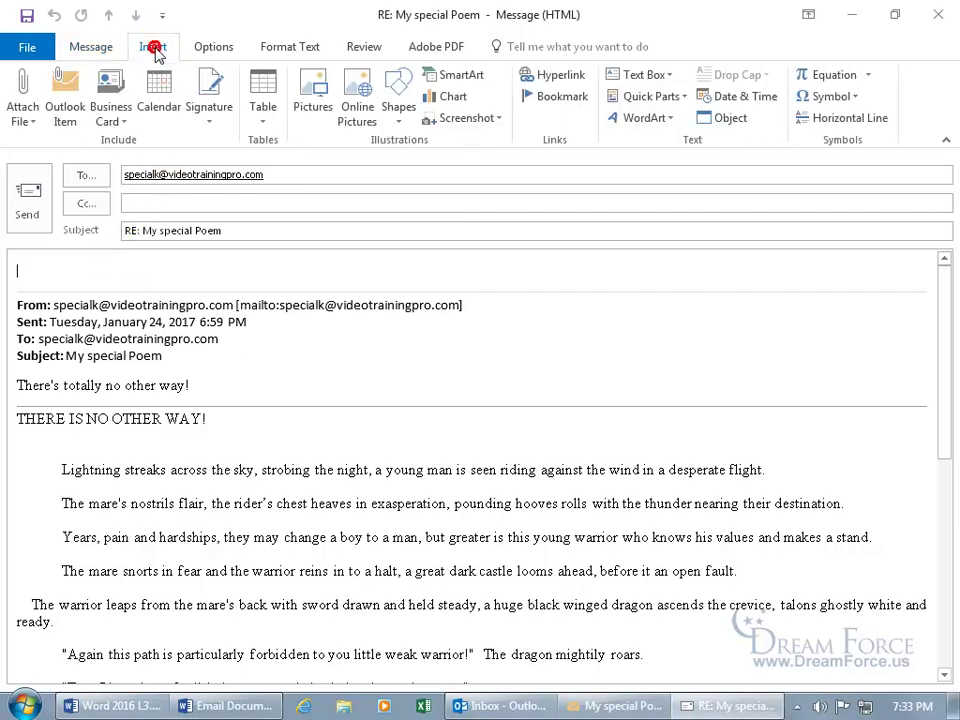
click(27, 112)
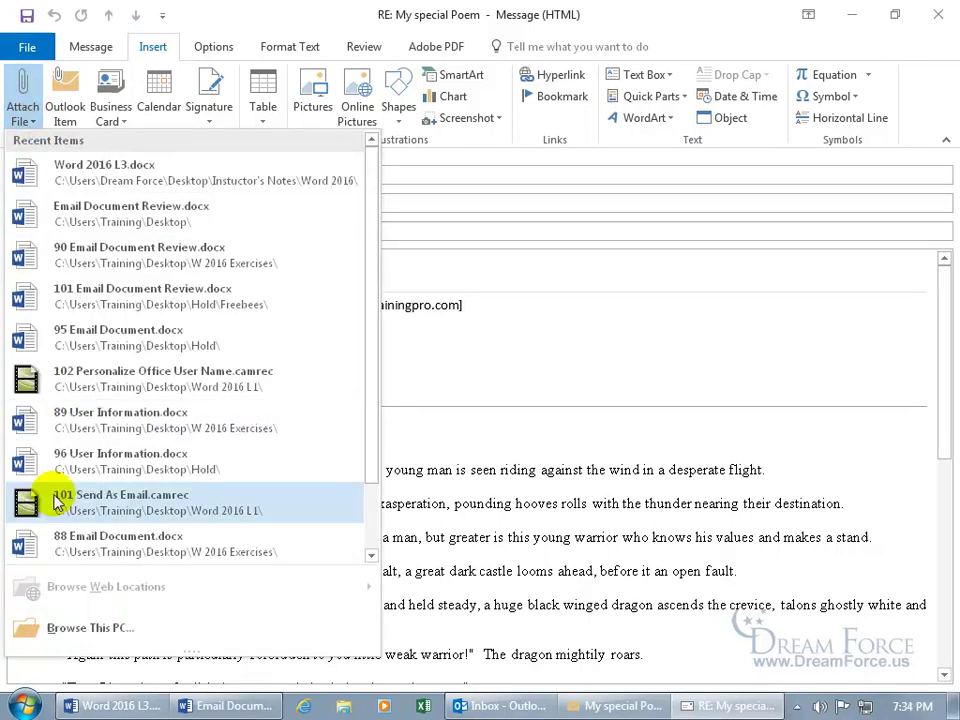
click(82, 630)
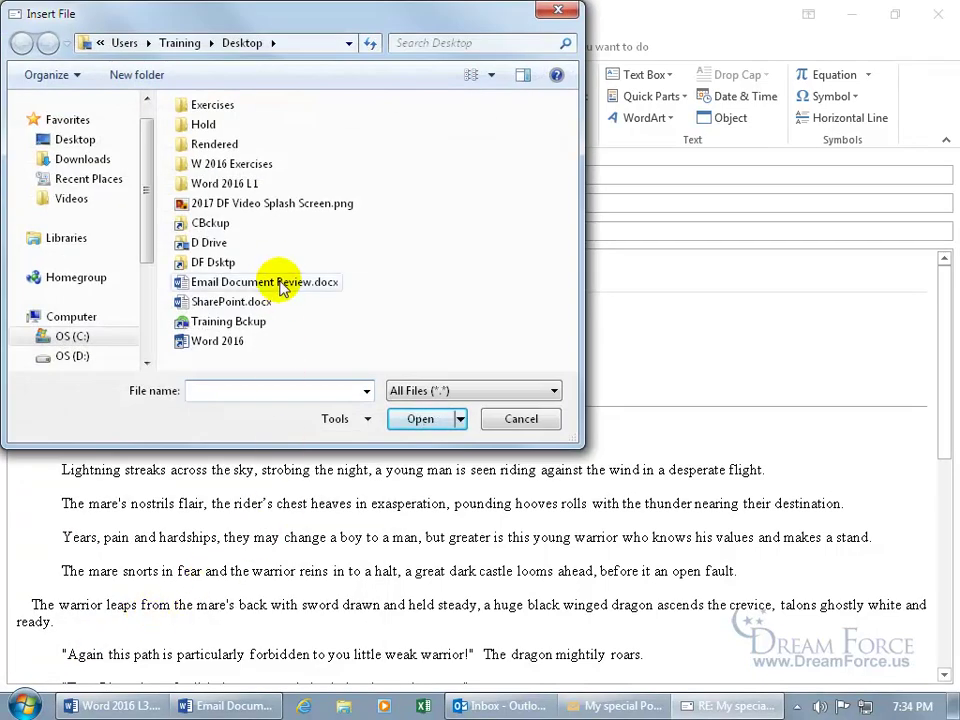
double_click(280, 286)
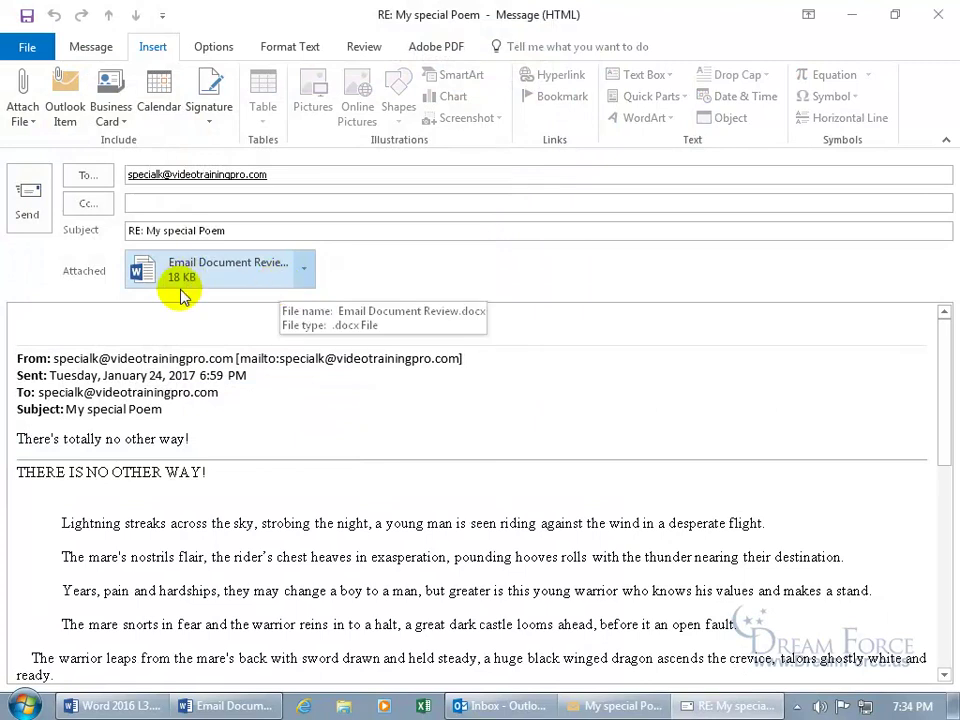
Step: Write "I did it!" in the reply body and sign it with the sender's first name on a new line
click(151, 320)
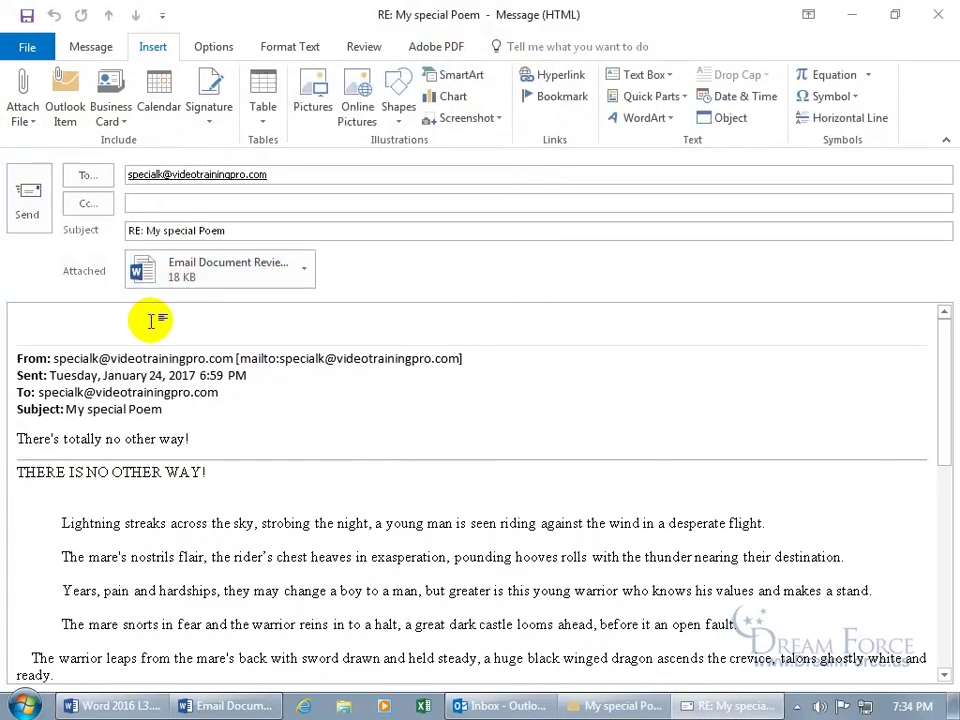
text(I did it!)
key(Return)
text(Kari)
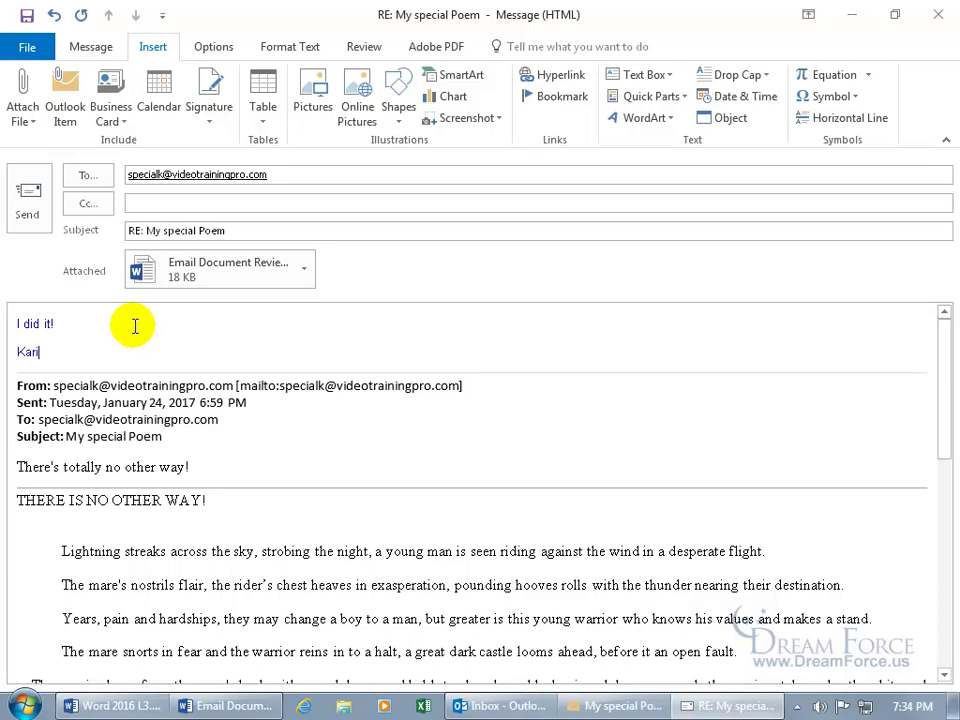
Step: Discard the reply without saving it and close the "My special Poem" message
click(937, 15)
click(488, 407)
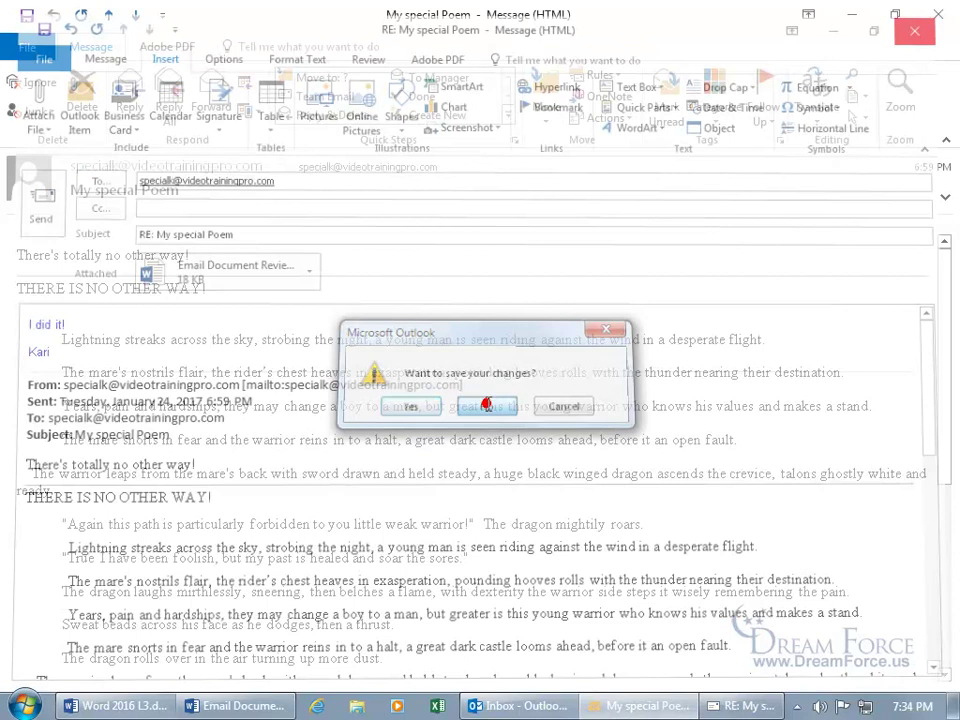
click(938, 15)
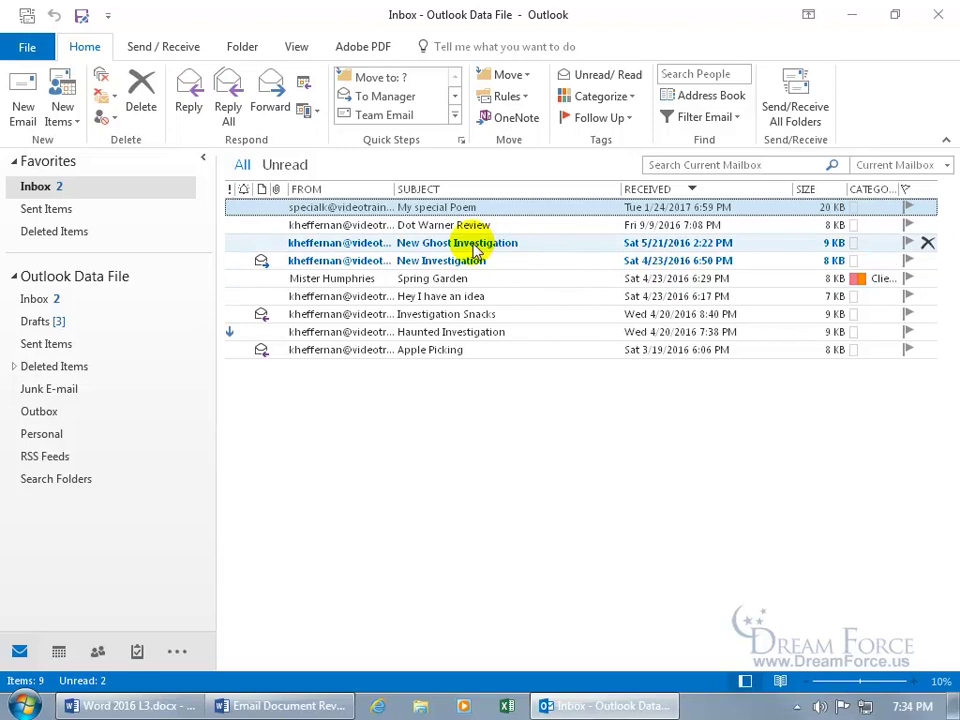
Step: Switch to Email Document Review.docx in Word and turn on Track Changes
click(266, 706)
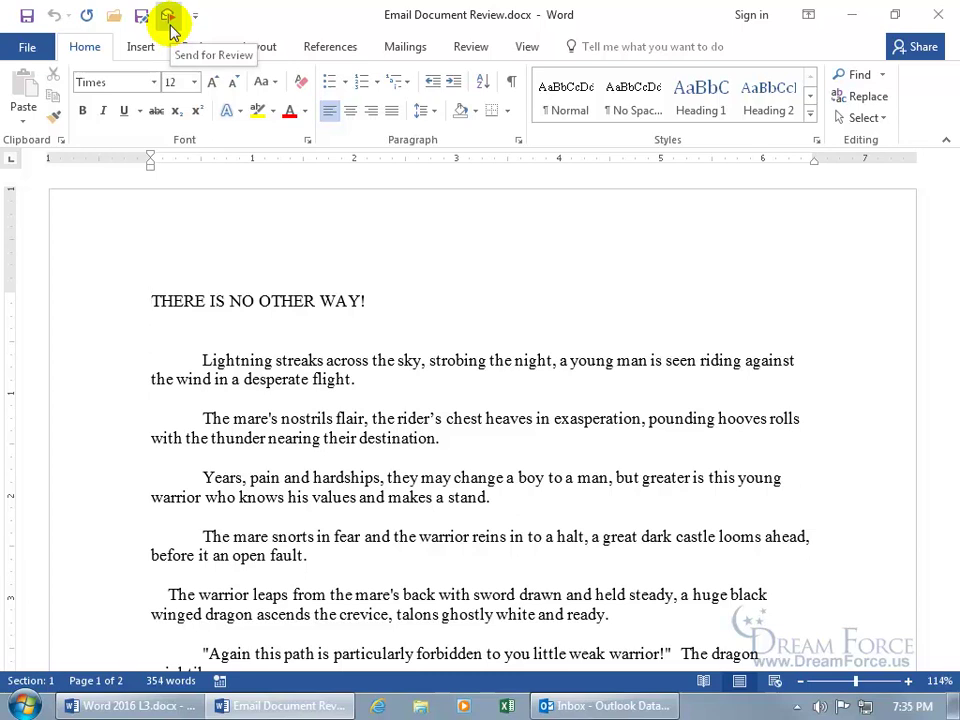
click(477, 54)
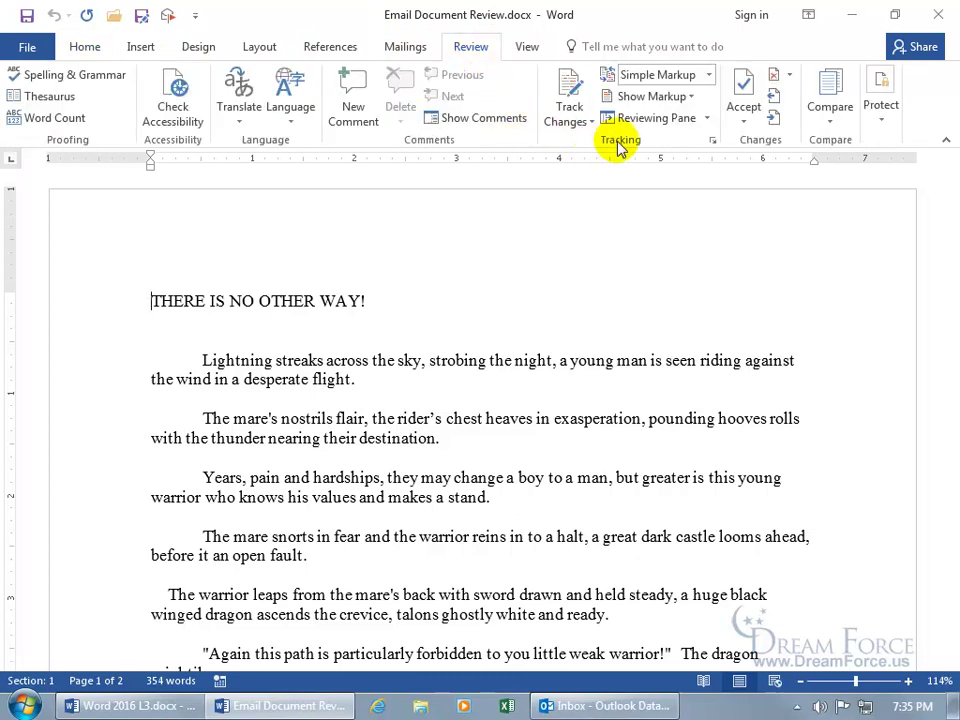
click(570, 88)
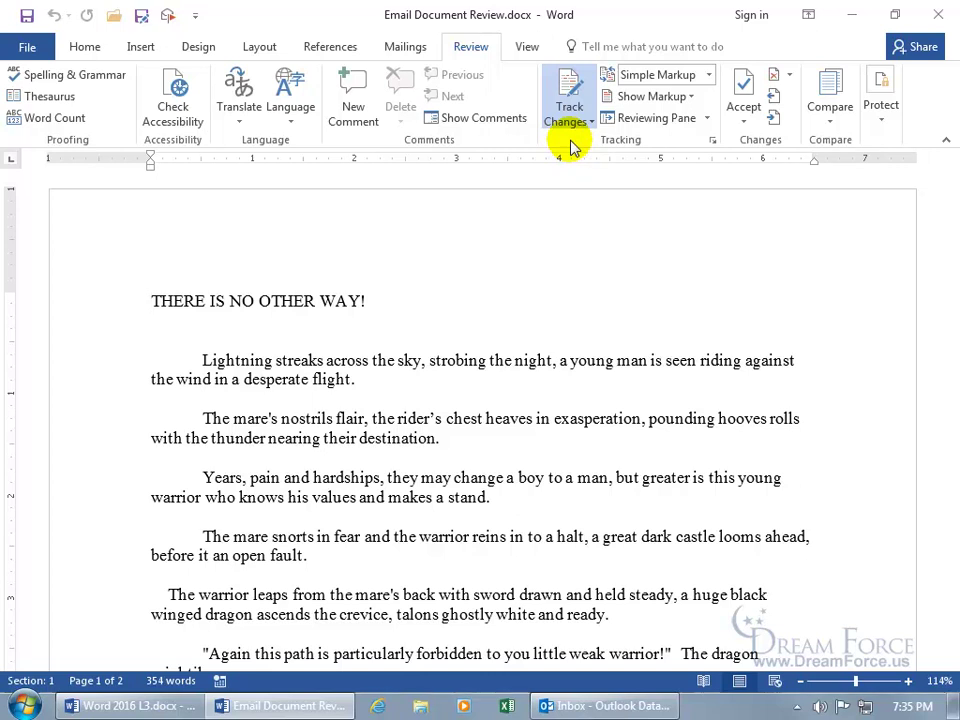
Step: Replace the word "strobing" with "flashing" in the poem's first paragraph
double_click(433, 362)
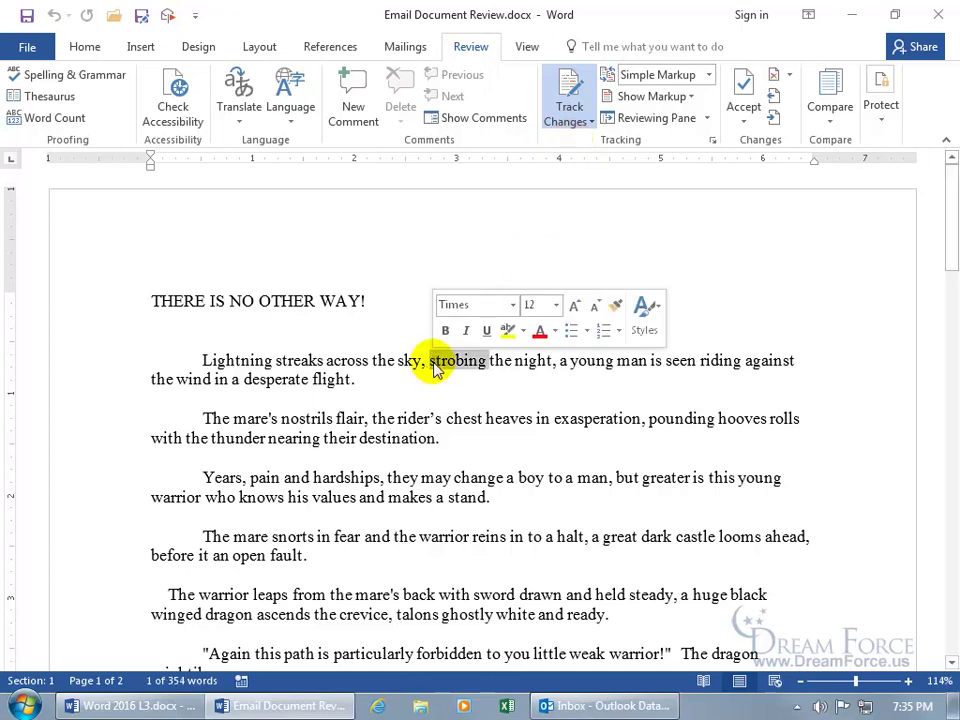
key(Delete)
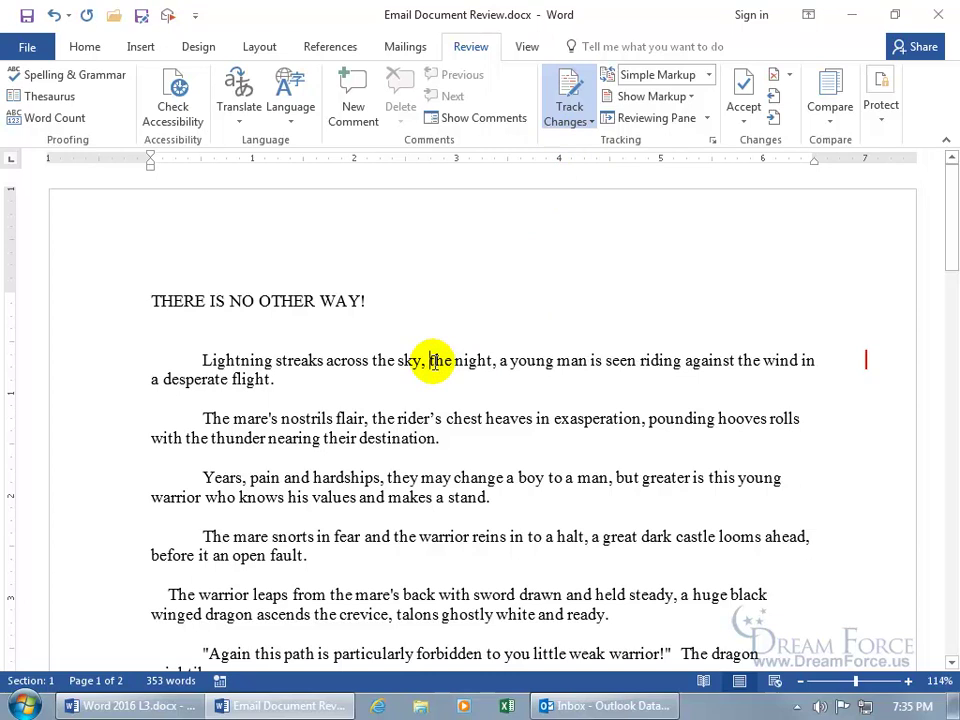
text(flashing)
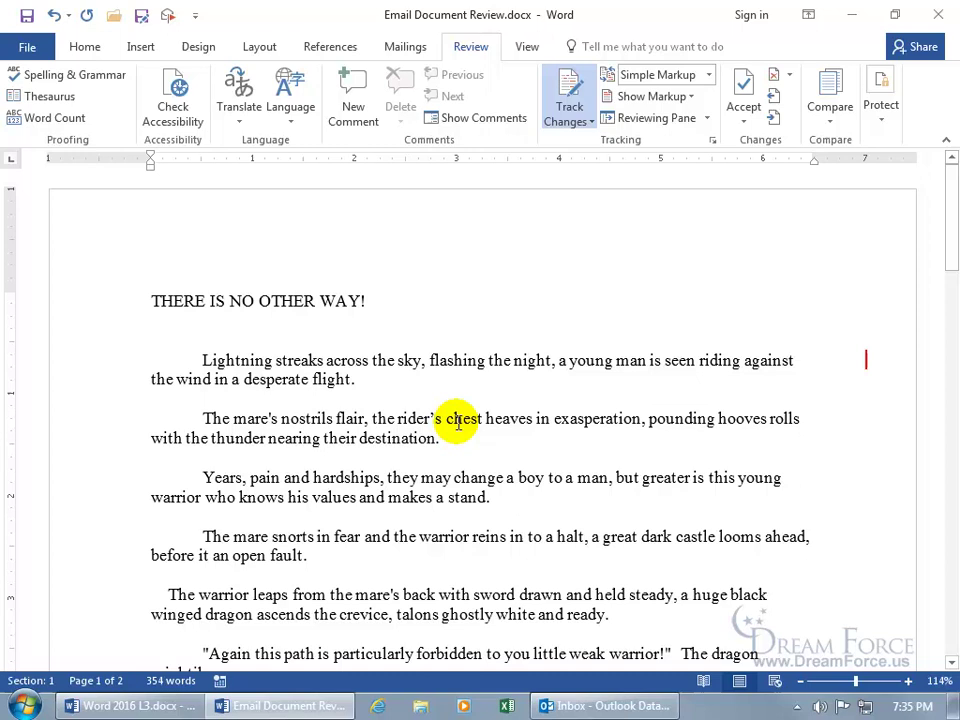
Step: Replace "chest heaves" with "nostrils open wide" in the poem's second paragraph
drag(446, 420, 512, 428)
key(BackSpace)
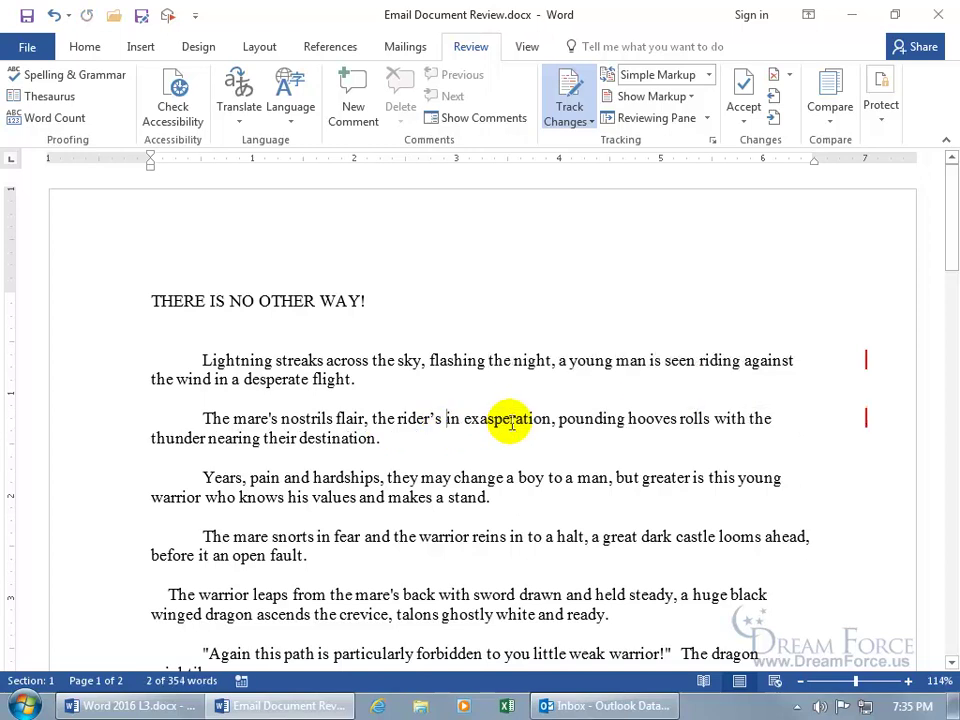
text(nostrils open wide)
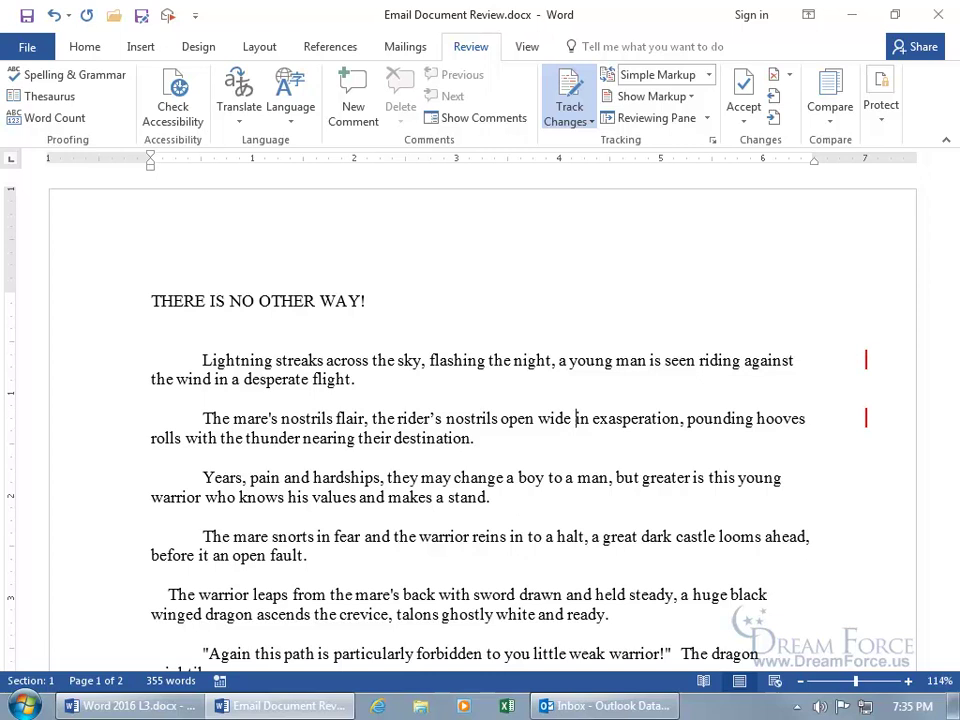
Step: Toggle the tracked-changes display between Simple Markup and All Markup, ending on All Markup, to review the deleted and inserted words
click(866, 420)
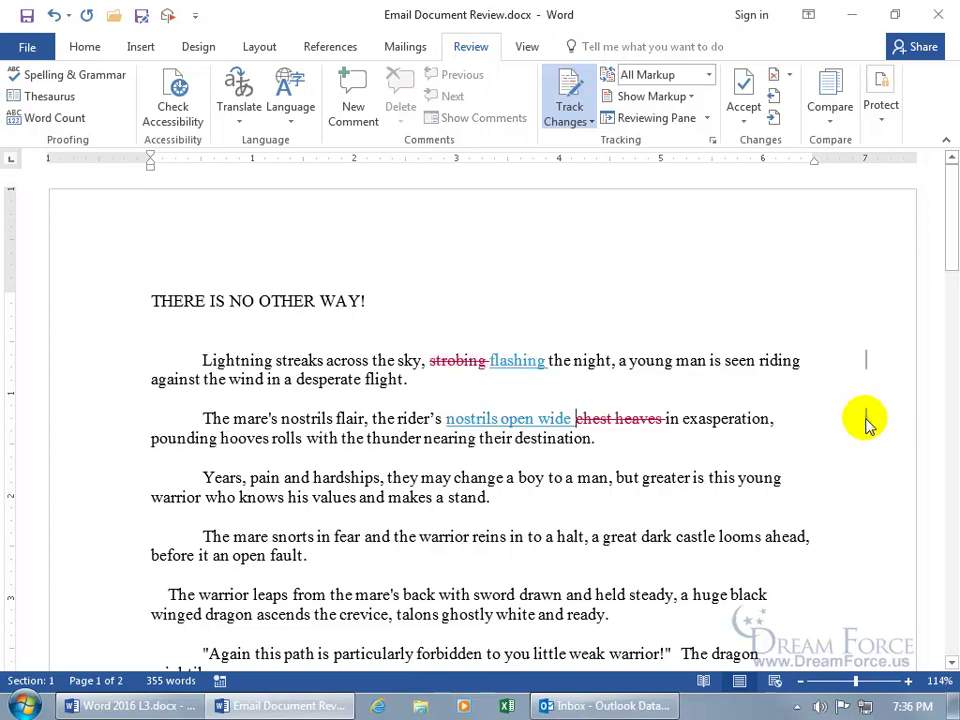
click(866, 364)
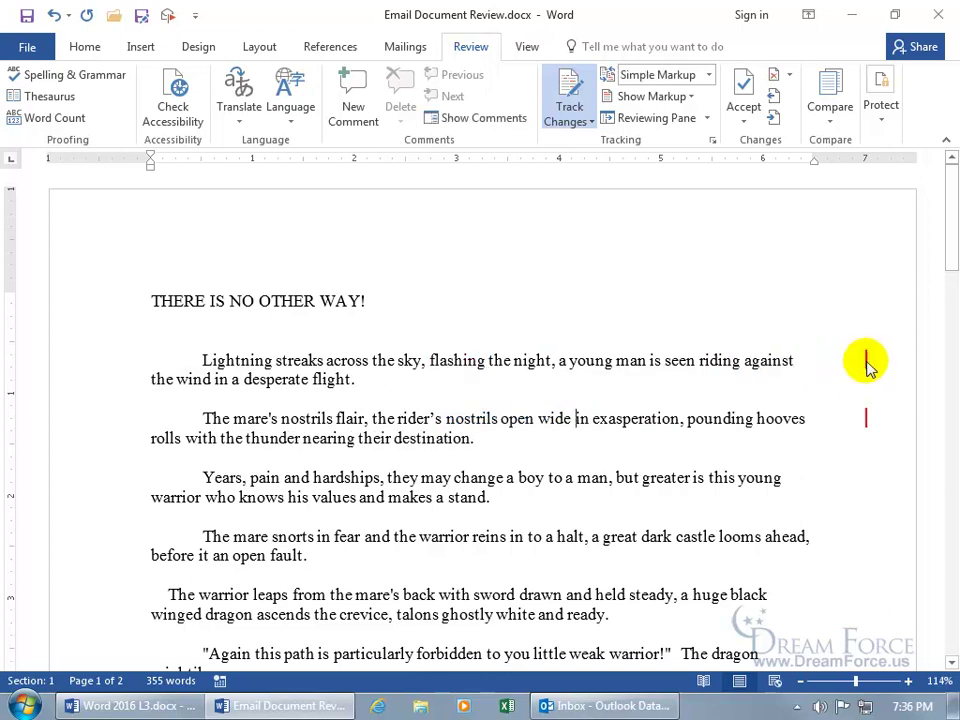
click(866, 420)
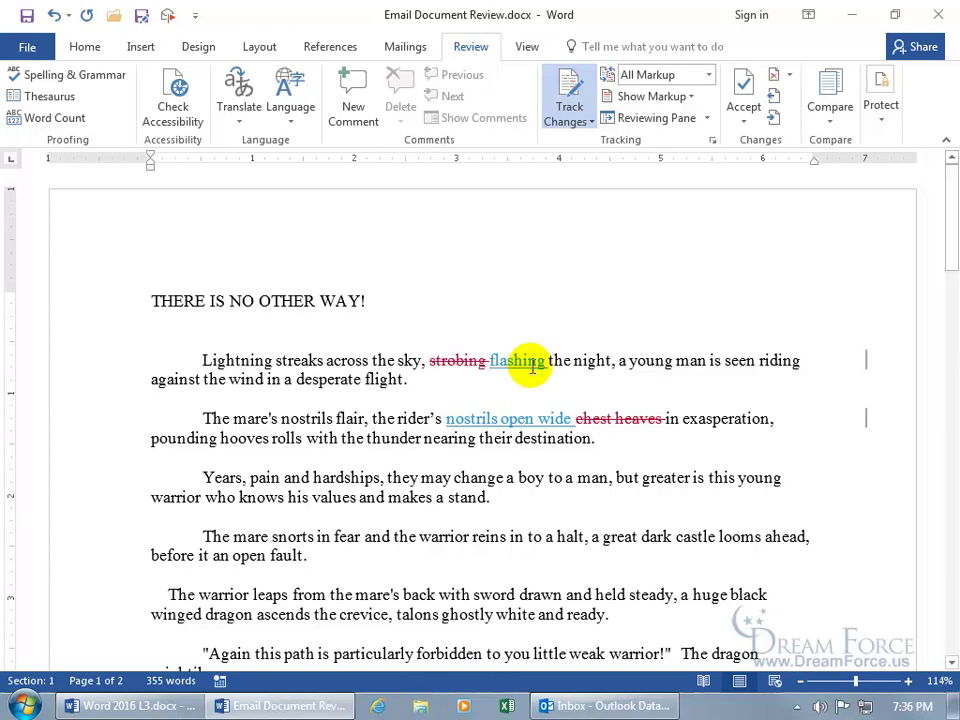
mouse_move(532, 365)
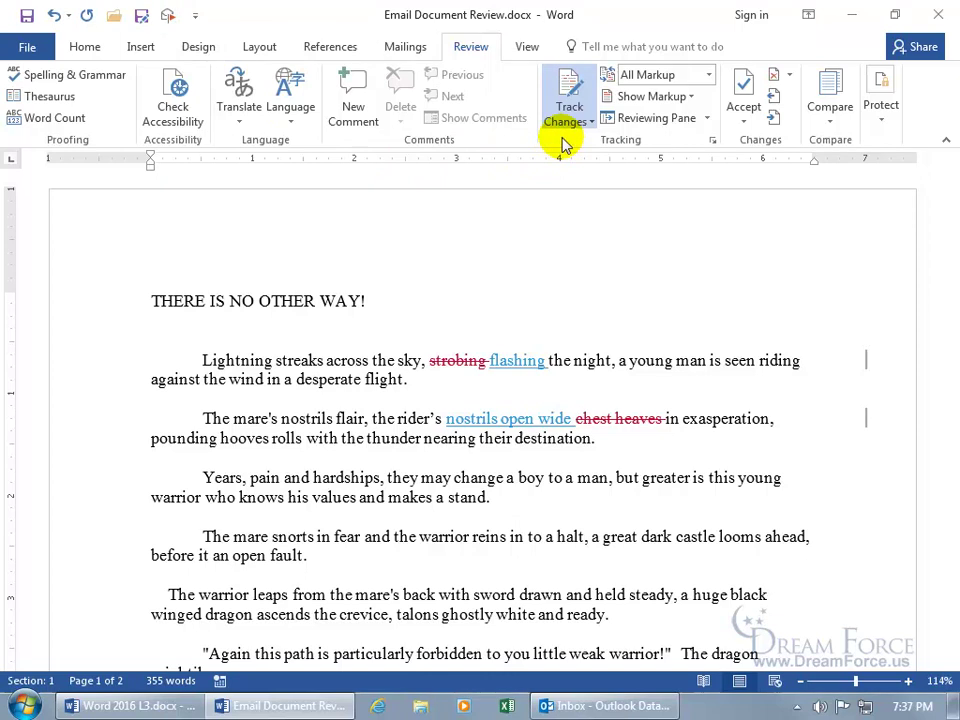
Step: Close Email Document Review.docx without saving its changes
click(938, 14)
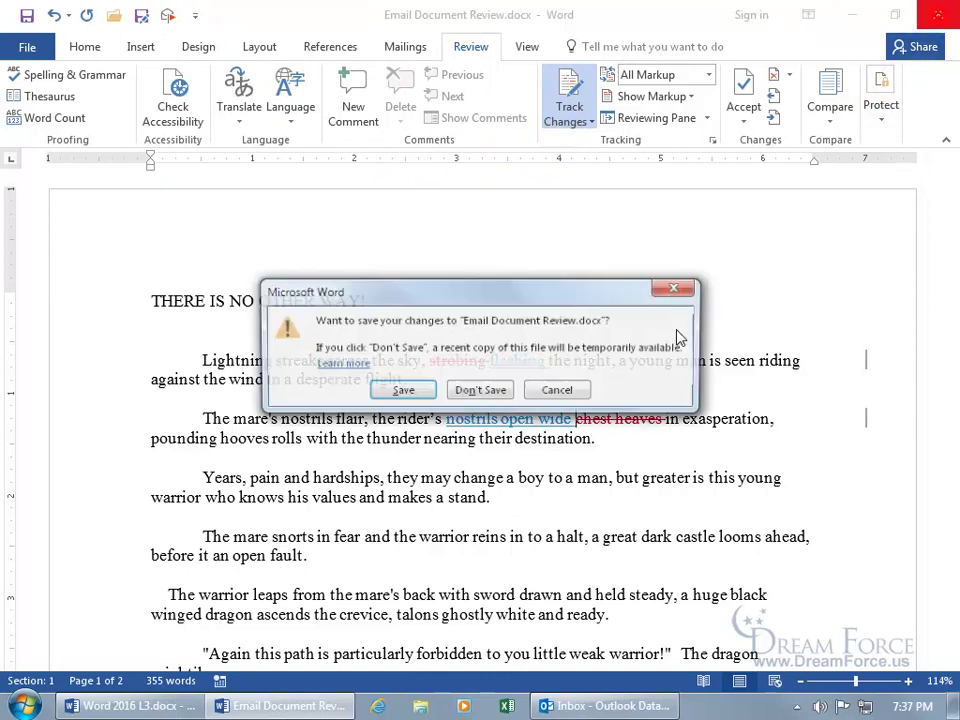
click(480, 391)
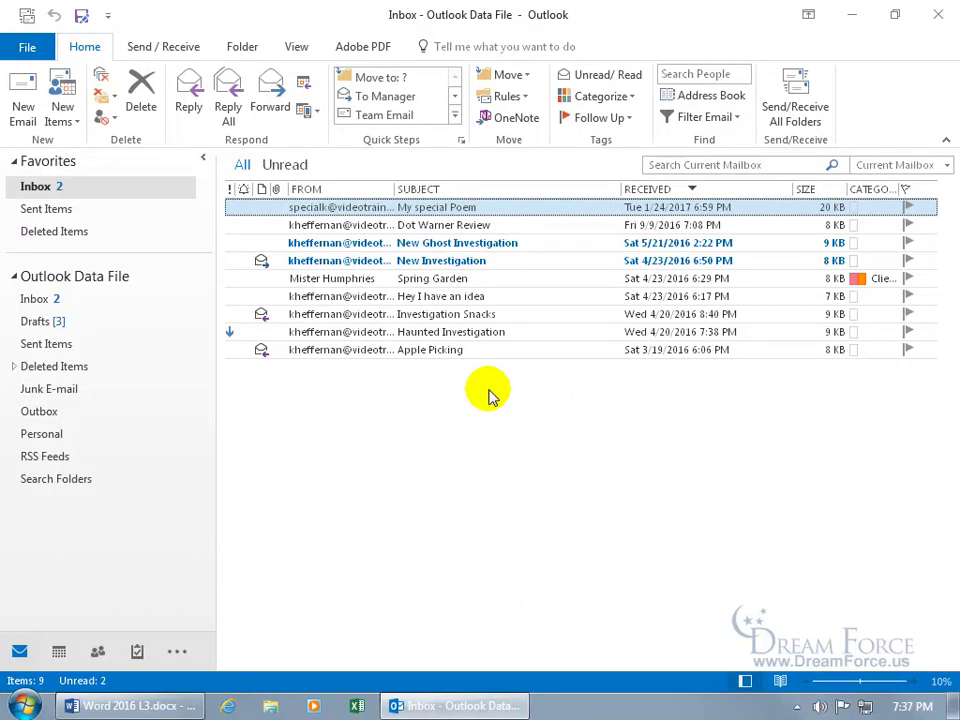
Step: Fetch new mail in Outlook and open the Word attachment of the "RE: Please review 'Email Document Review'" message
click(797, 110)
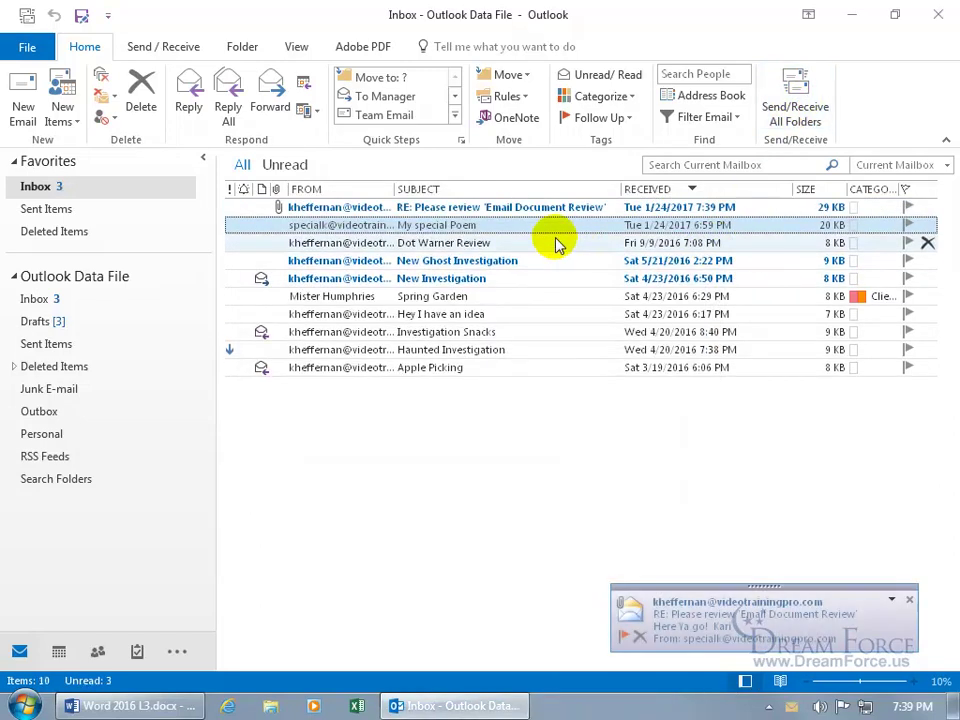
double_click(462, 208)
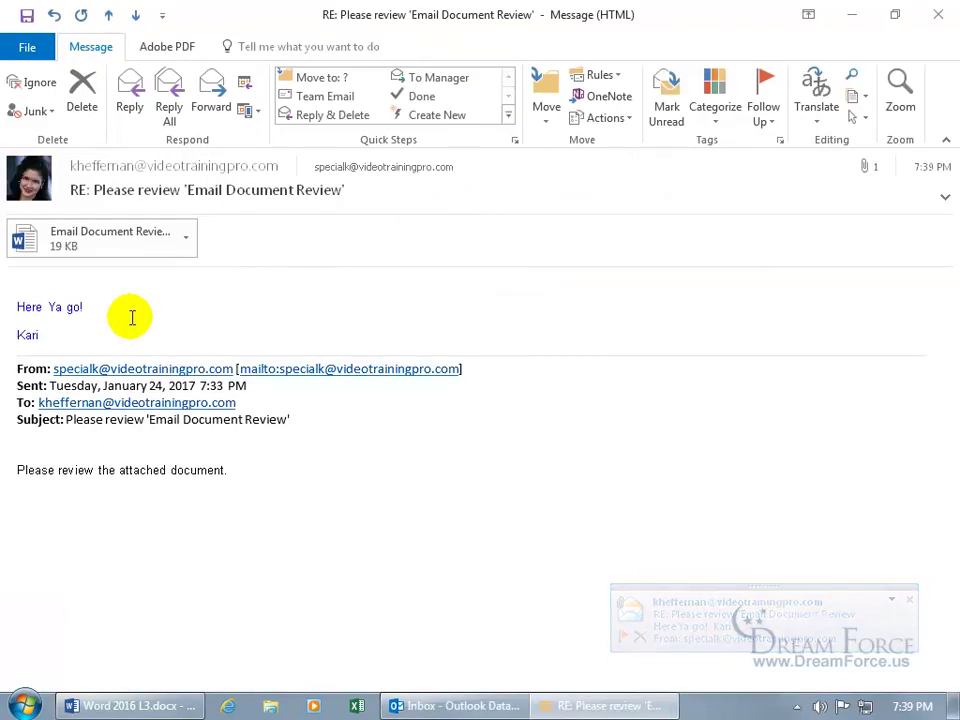
click(127, 242)
double_click(127, 242)
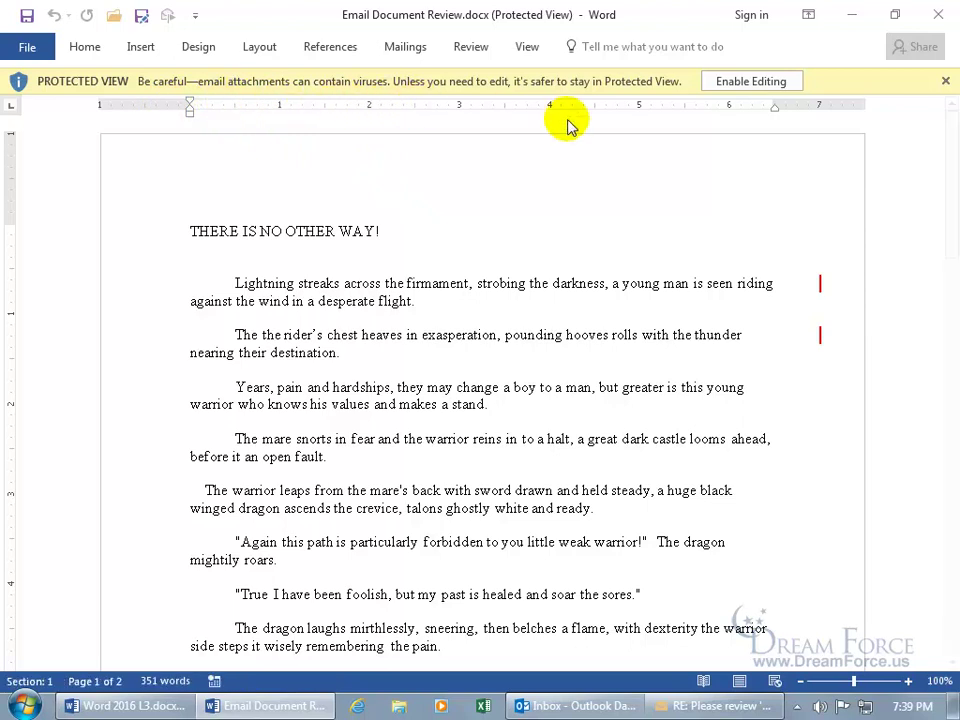
Step: Enable editing of the reviewed attachment and merge its changes back into the original Email Document Review.docx on the Desktop
click(759, 86)
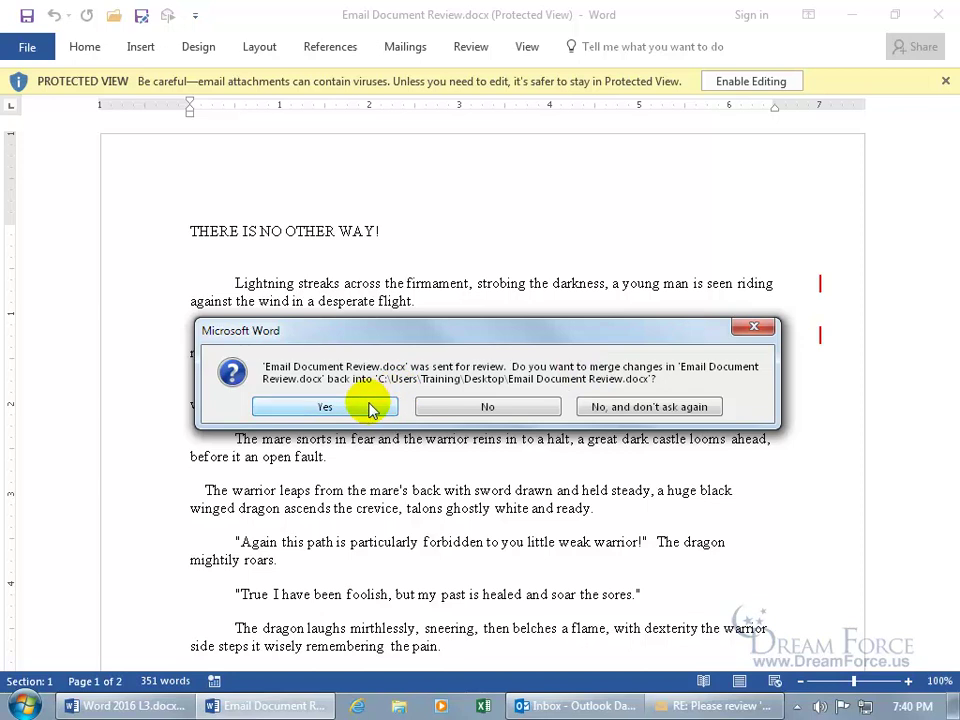
click(366, 408)
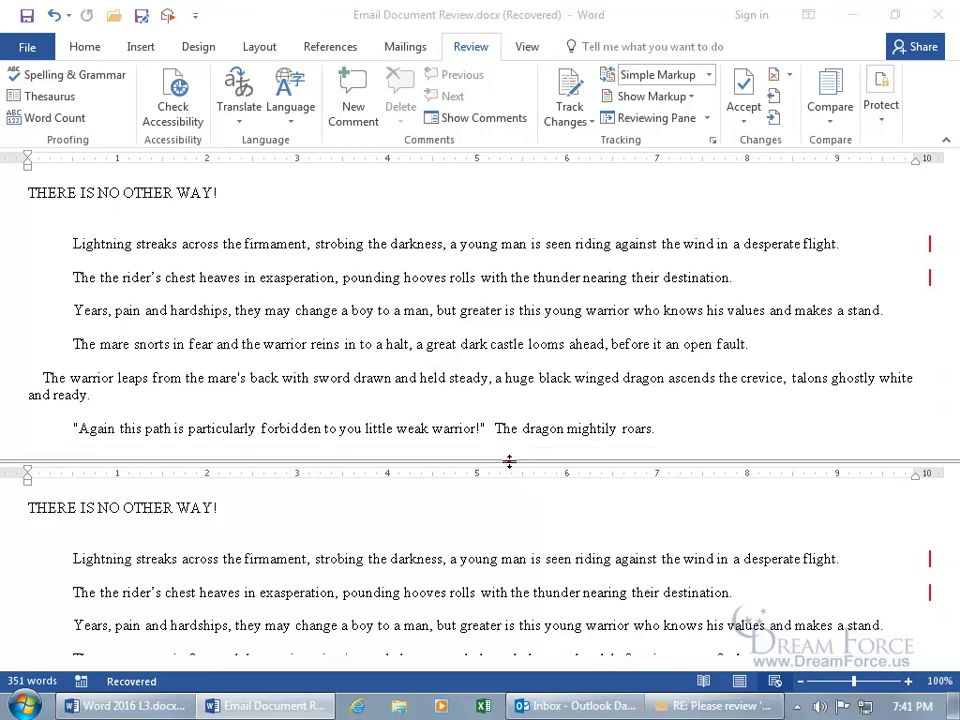
Step: Remove the window split and show the merged document in Print Layout with All Markup
double_click(509, 461)
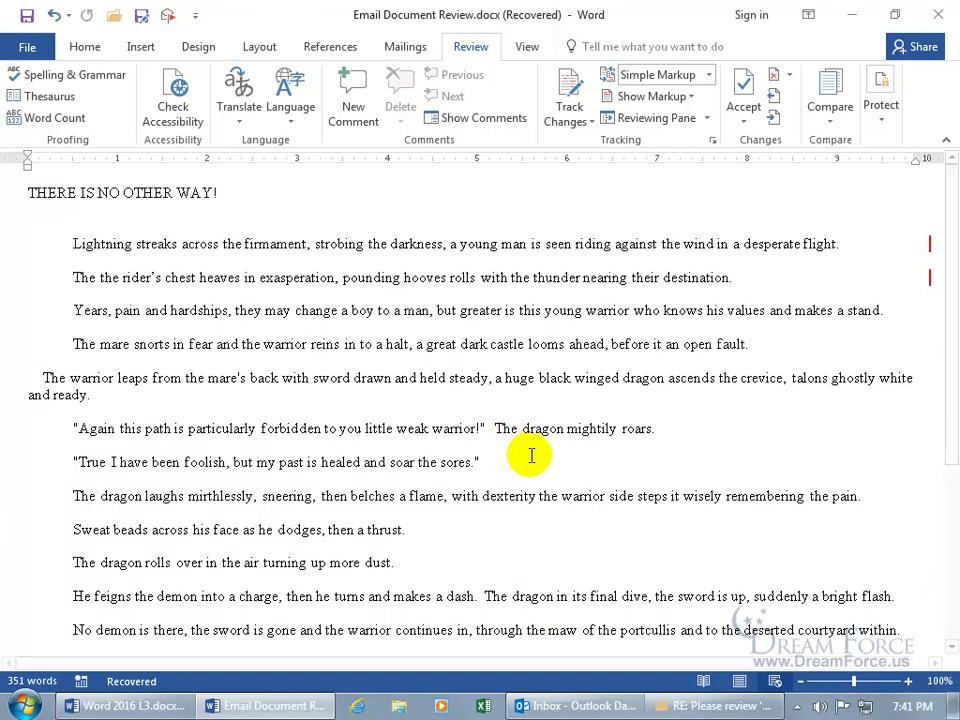
click(739, 681)
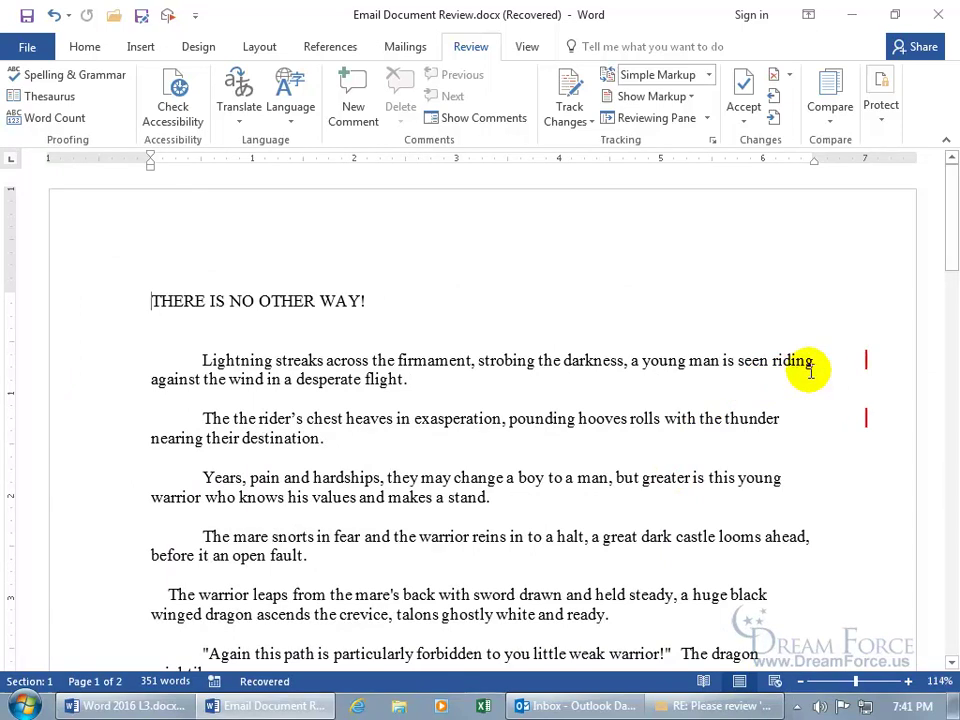
click(866, 362)
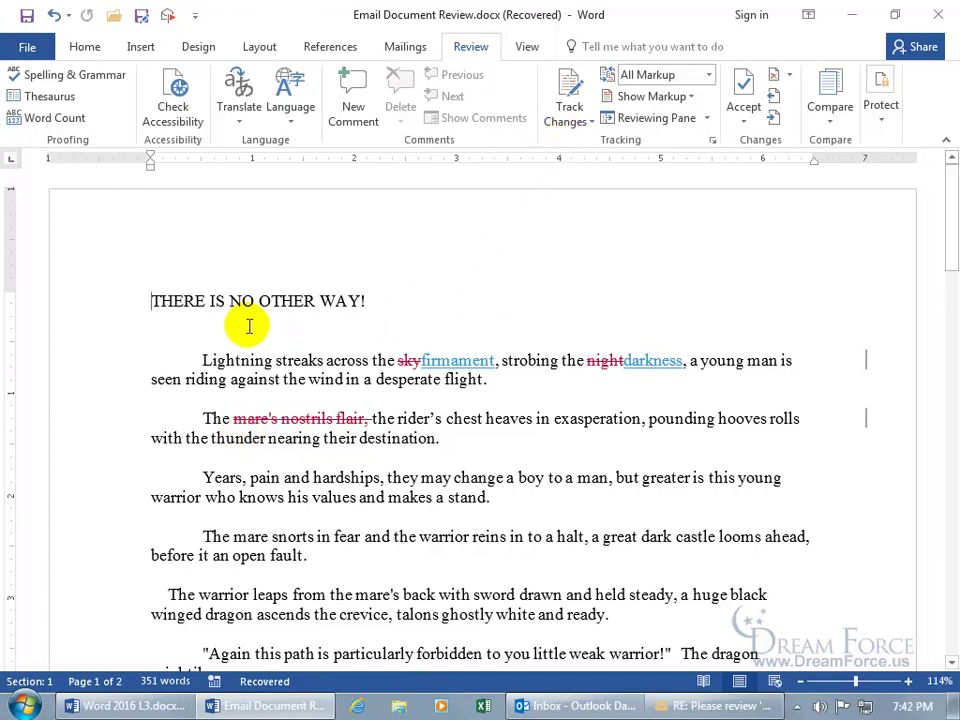
text(Df dfs)
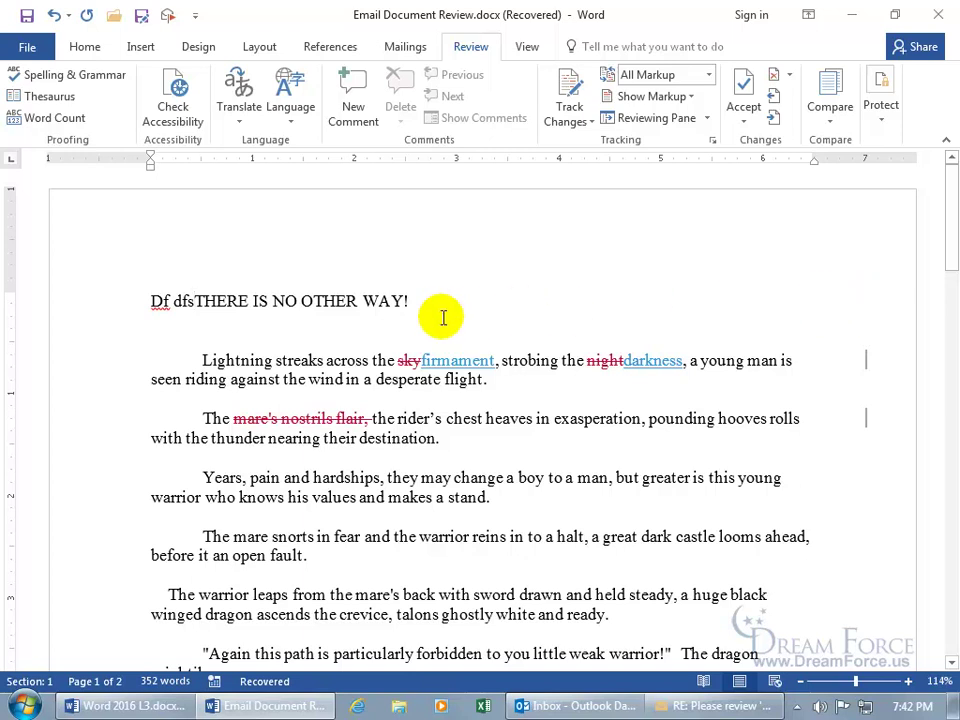
key(BackSpace)
key(BackSpace)
key(BackSpace)
key(BackSpace)
key(BackSpace)
key(BackSpace)
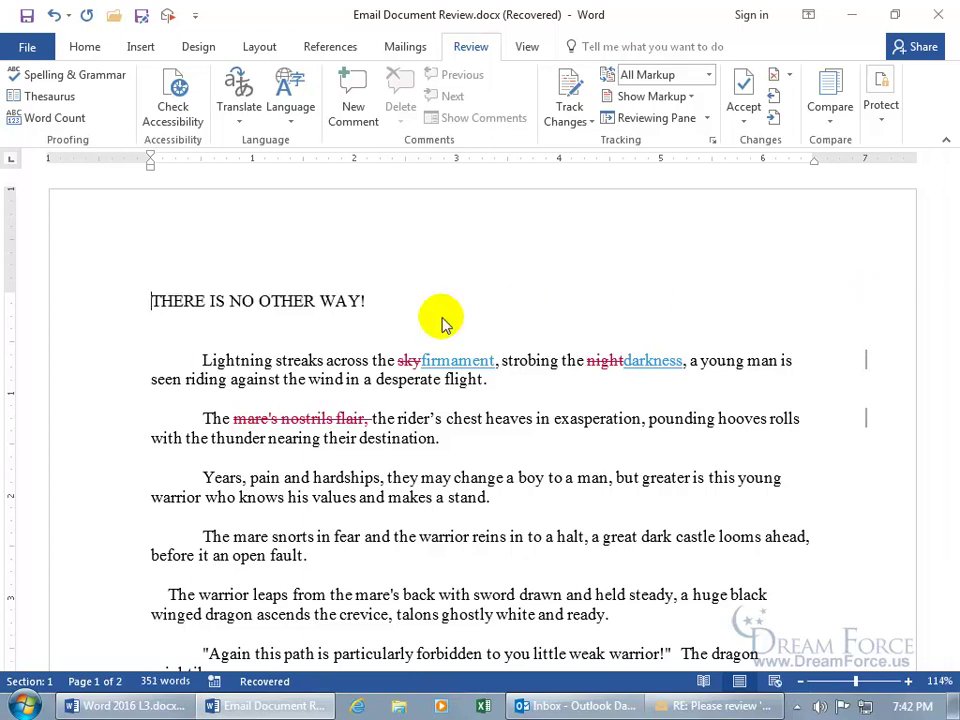